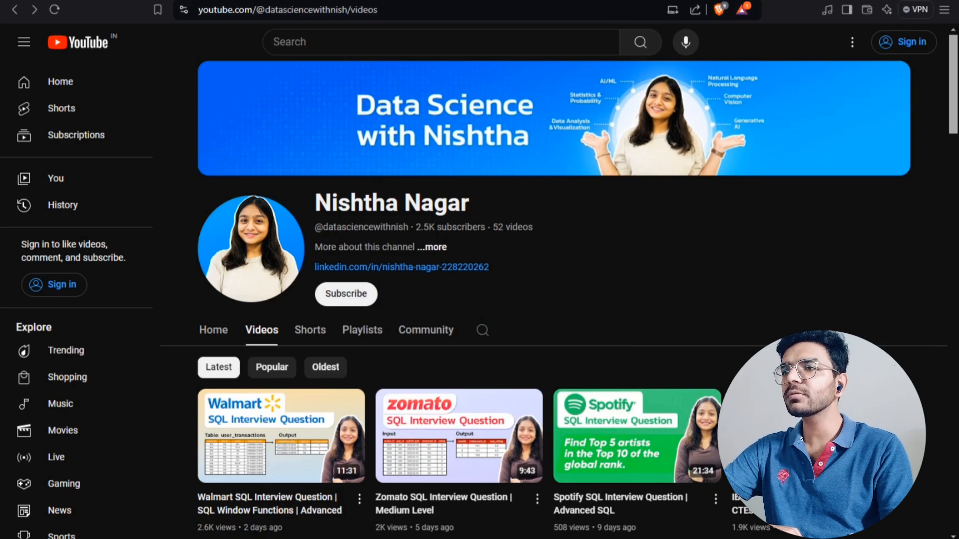
Step: Examine the data science channel's list of SQL interview question videos
scroll(650, 467, "down", 5)
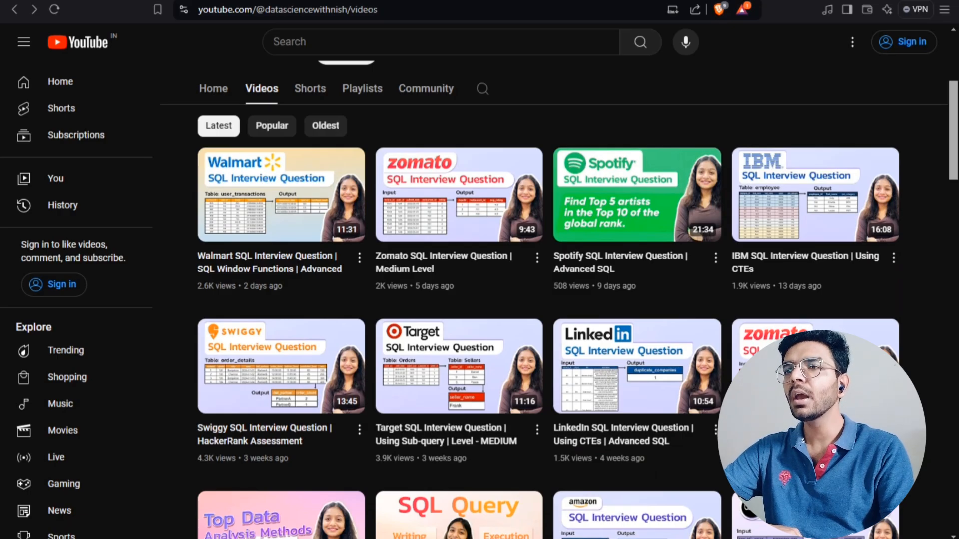
scroll(550, 300, "down", 12)
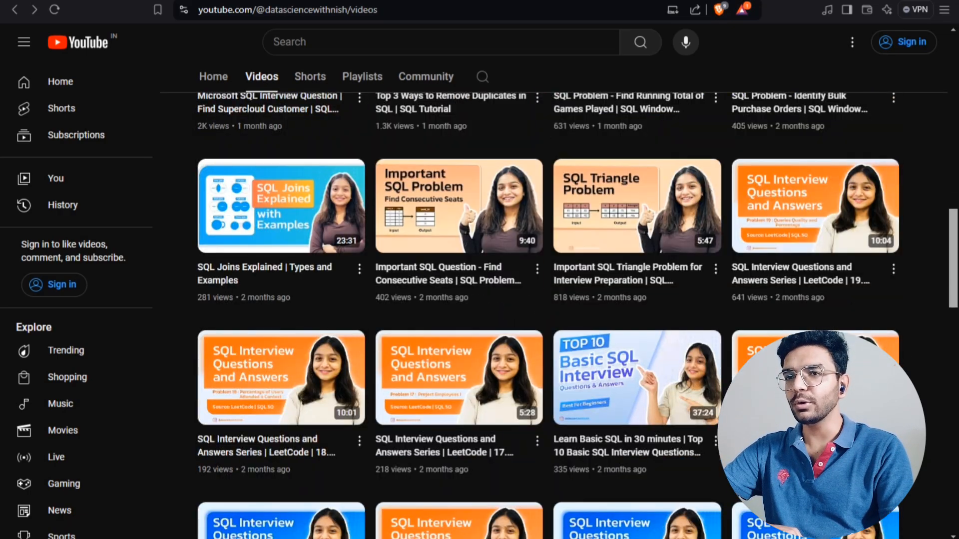
scroll(550, 300, "down", 12)
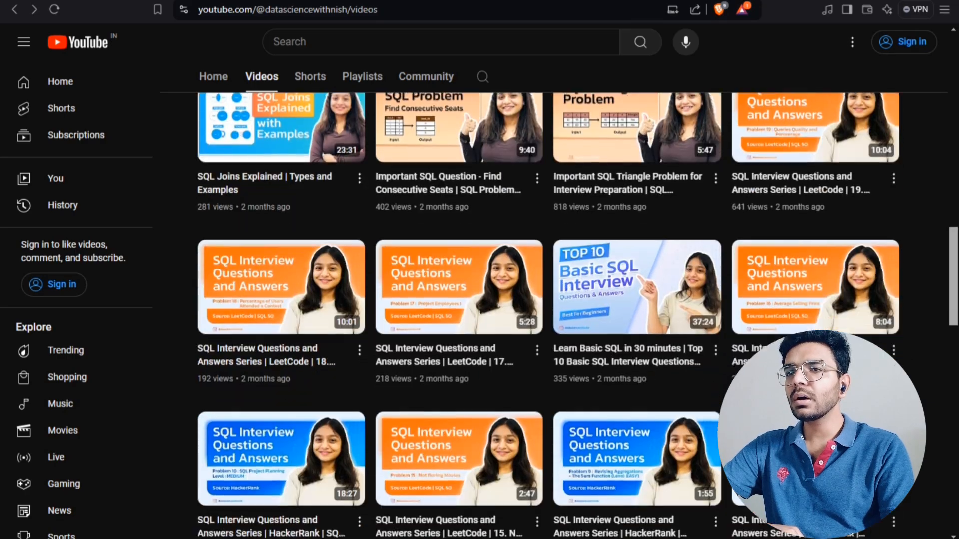
scroll(549, 300, "down", 12)
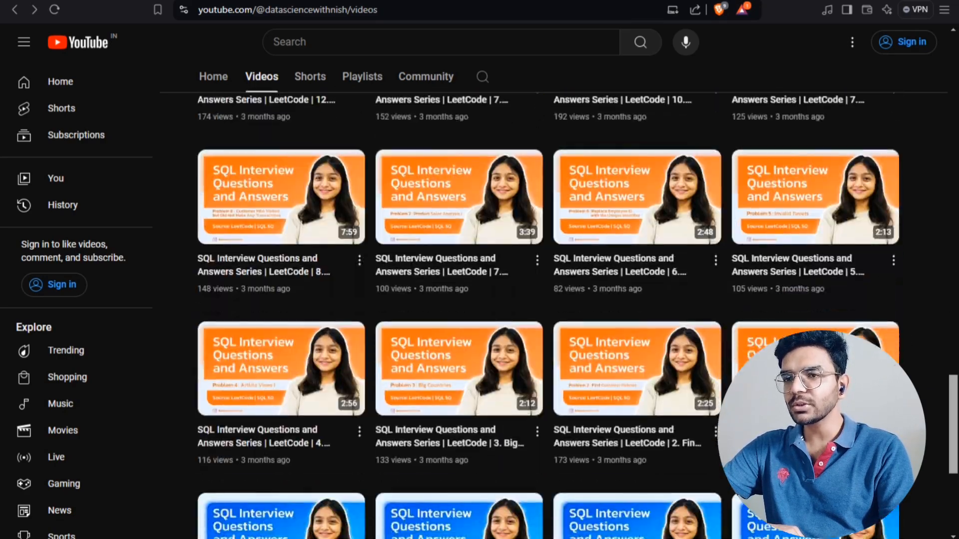
scroll(550, 299, "up", 14)
scroll(549, 299, "up", 20)
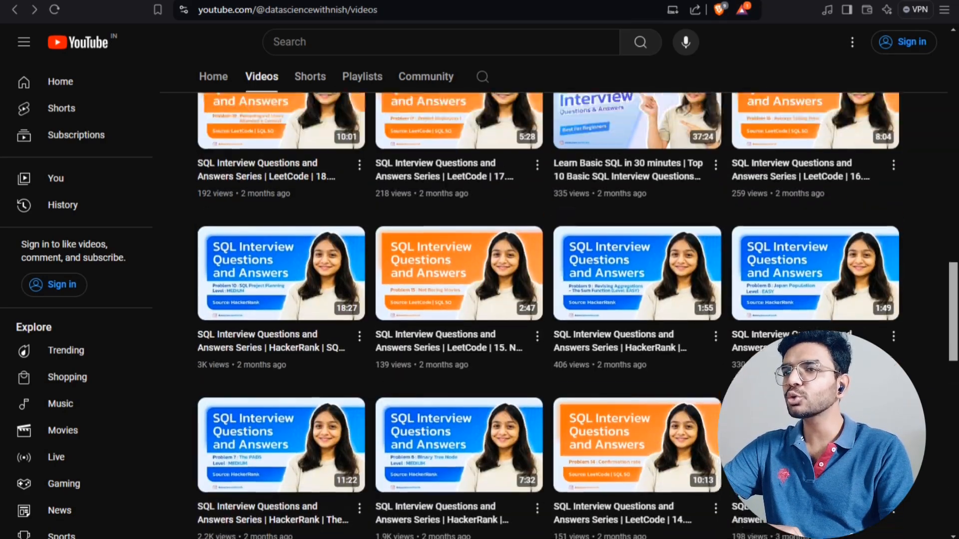
scroll(549, 299, "up", 7)
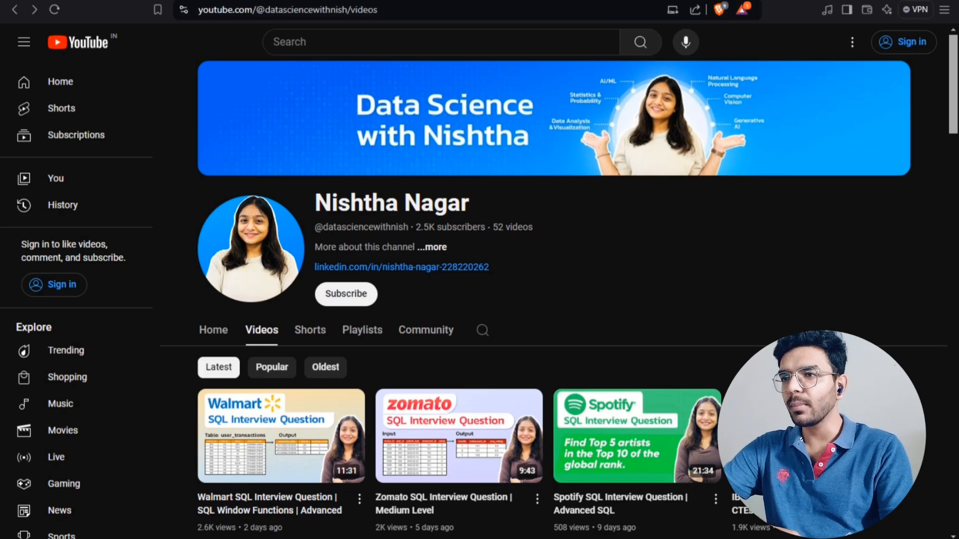
Step: Open the Swiggy SQL Interview Question video and examine the problem statement and table script in its description
scroll(550, 300, "down", 5)
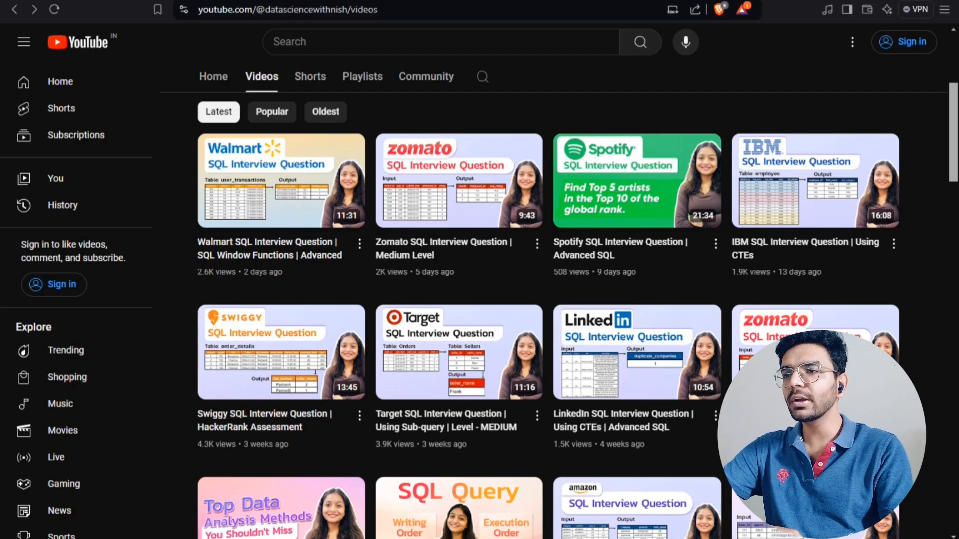
left_click(281, 352)
scroll(333, 300, "down", 7)
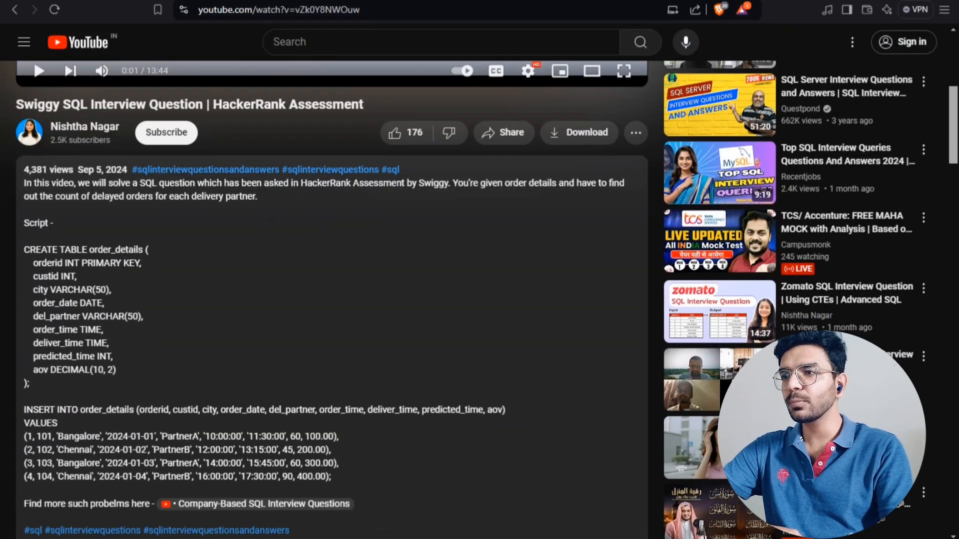
scroll(332, 300, "up", 7)
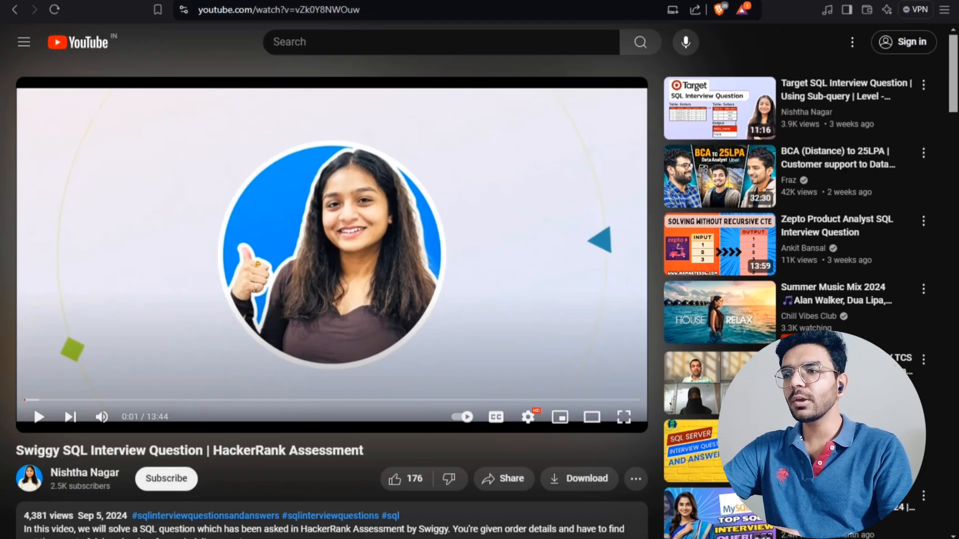
key("alt+Left")
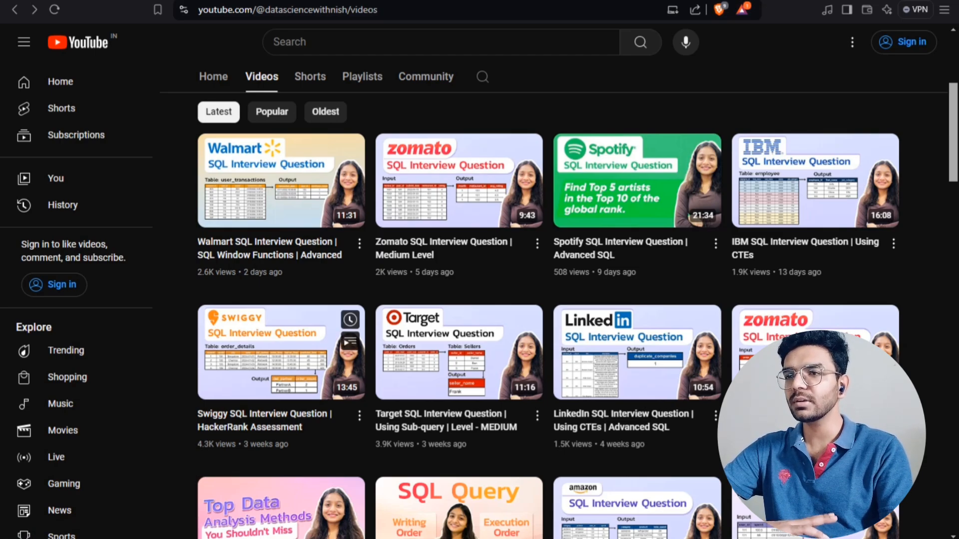
left_click(280, 359)
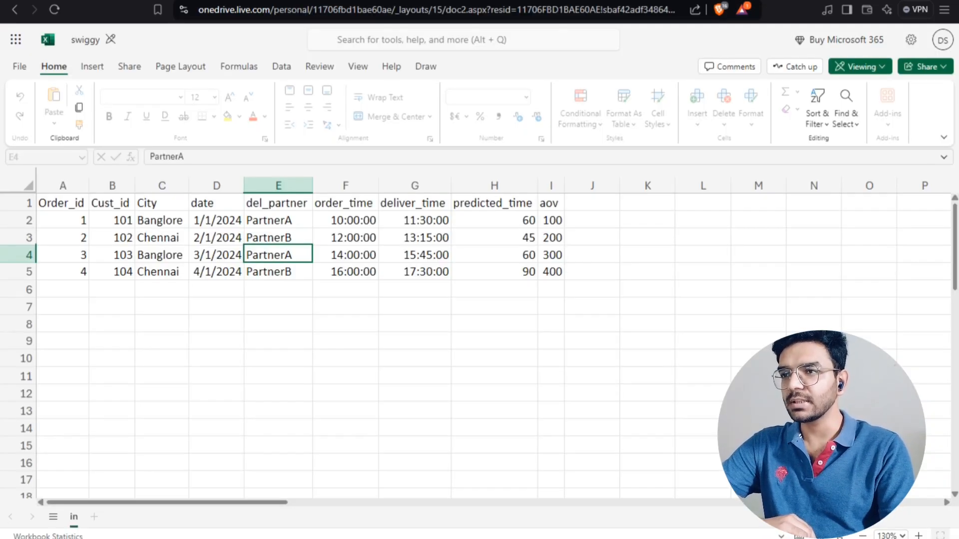
Step: Examine the order table in the swiggy workbook, including the City, del_partner, order_time, deliver_time and predicted_time columns
left_click_drag(62, 203, 494, 272)
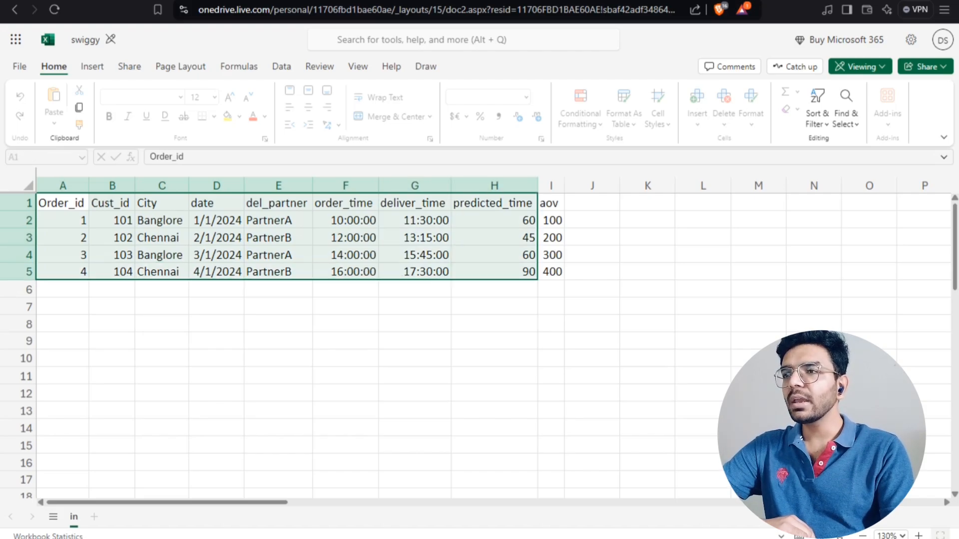
left_click(162, 237)
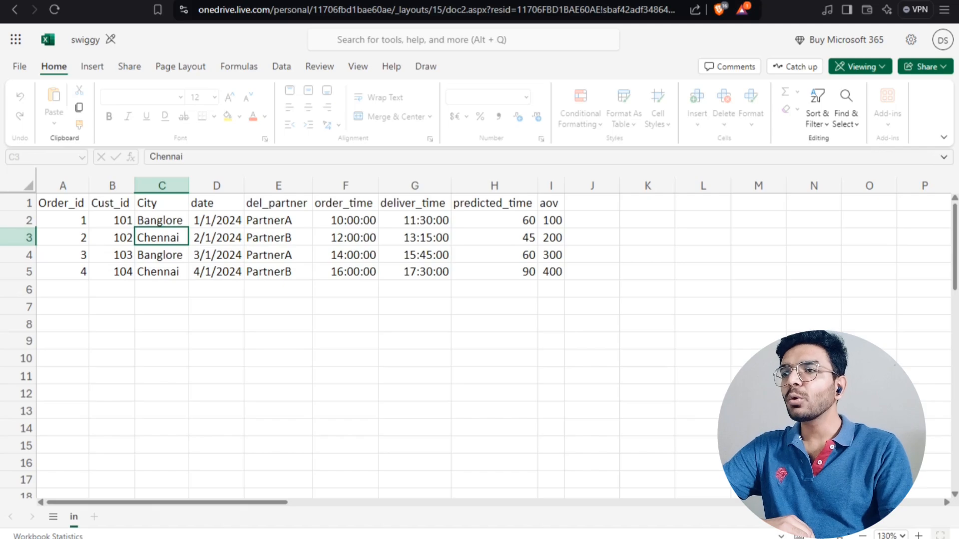
left_click(278, 237)
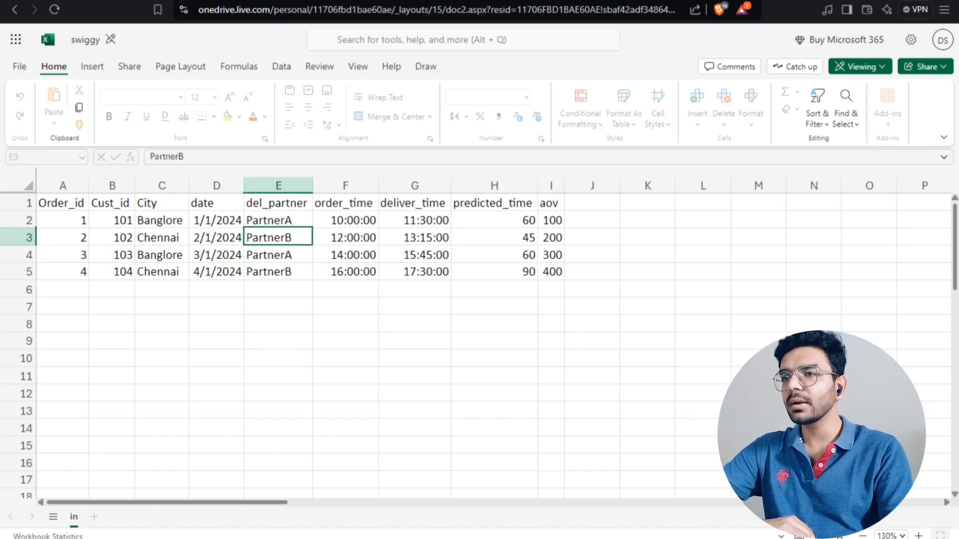
left_click(345, 221)
key("shift+Down")
key("shift+Down")
key("shift+Down")
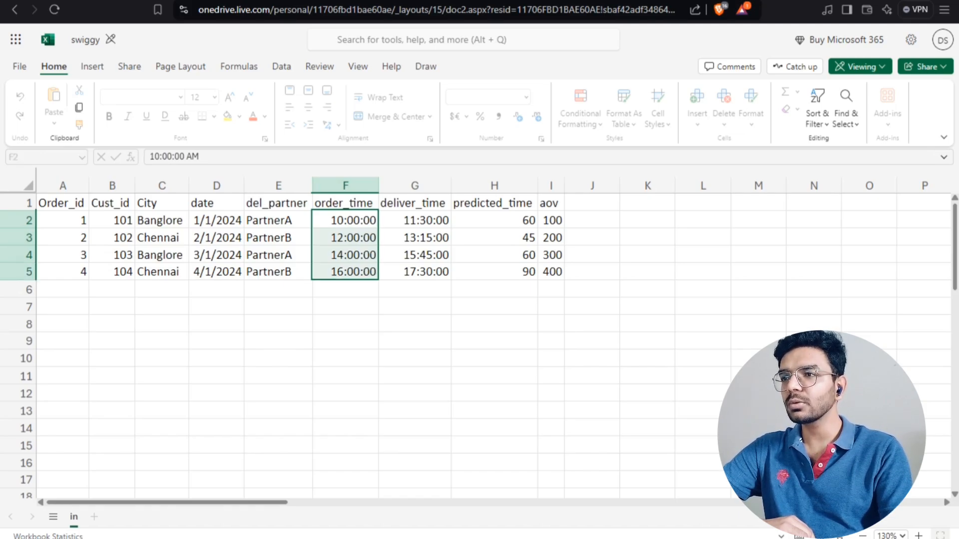
left_click(415, 220)
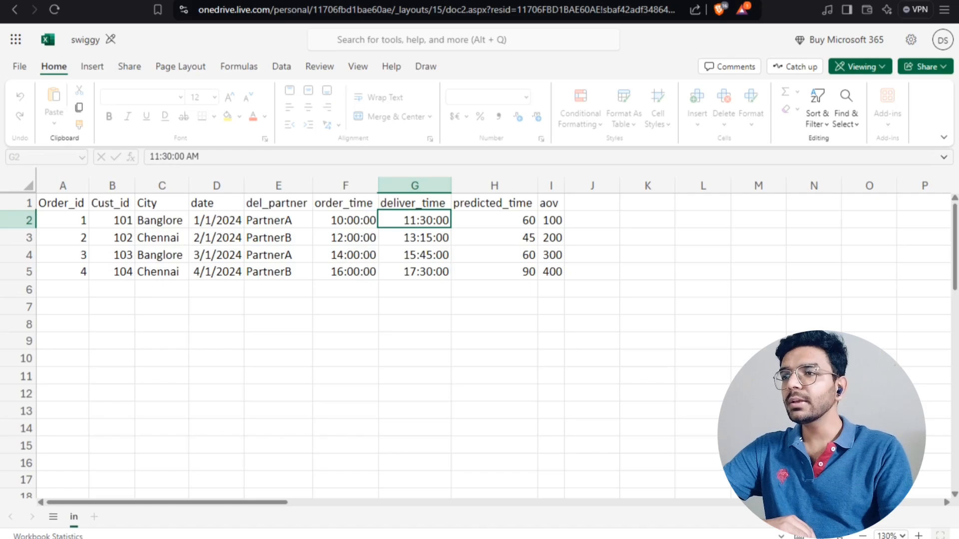
left_click(494, 271)
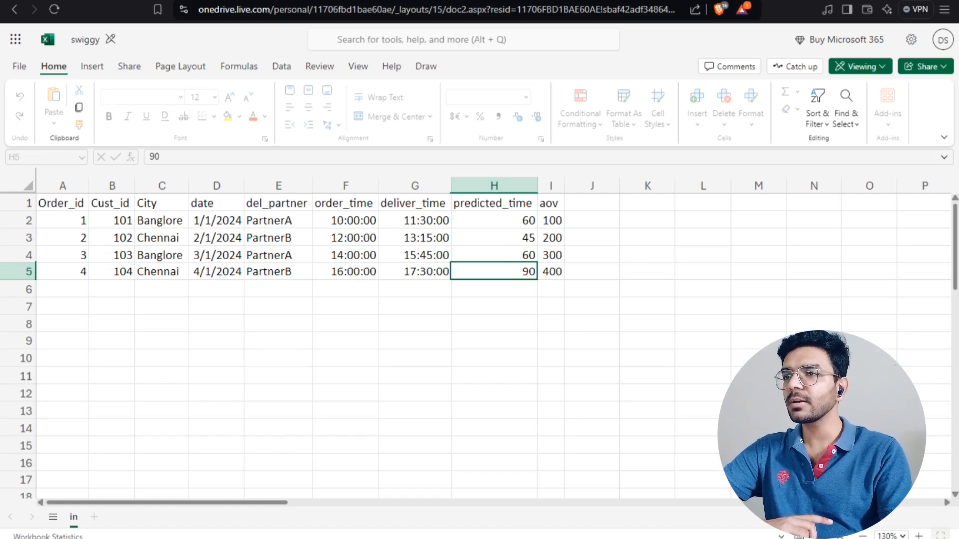
Step: Check the PartnerA entries in the del_partner column and consult the Swiggy question video again
left_click(278, 220)
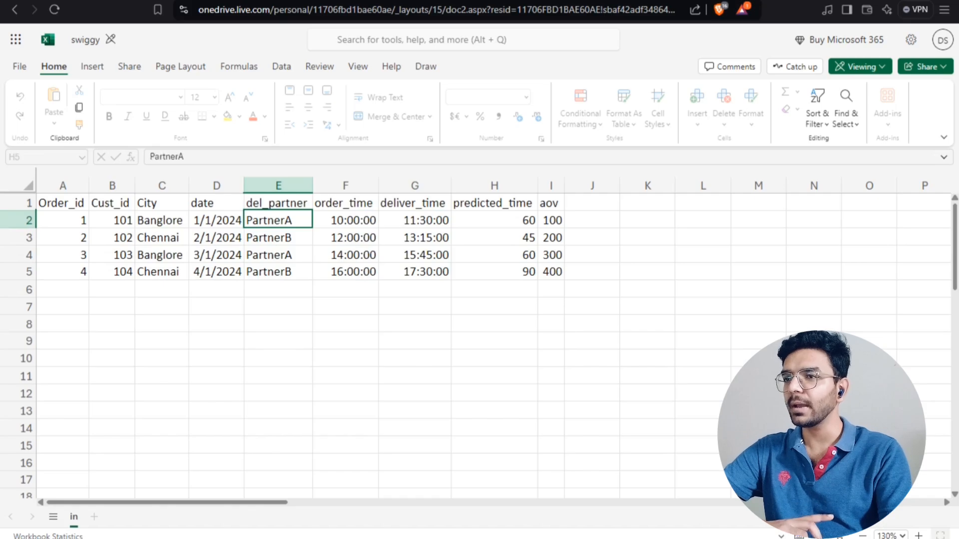
left_click(278, 254)
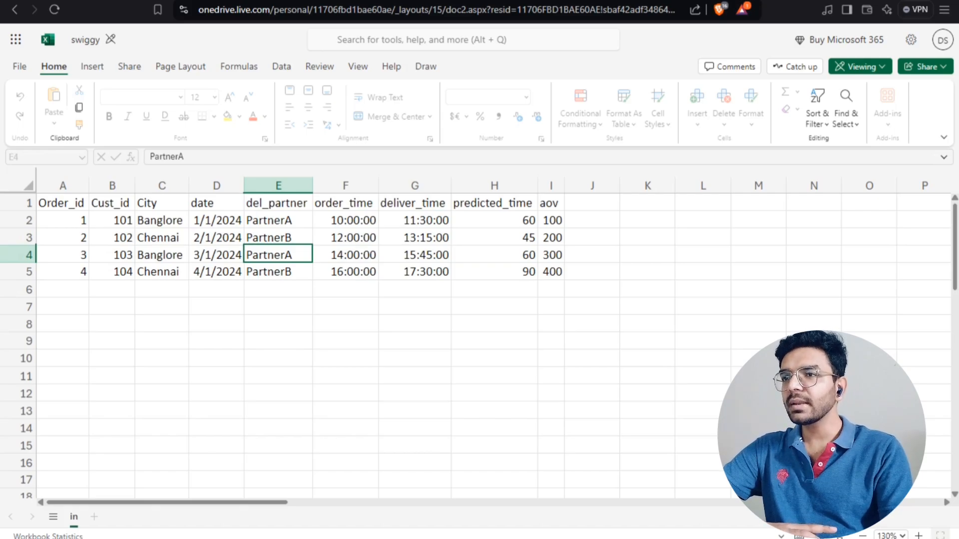
key("ctrl+Tab")
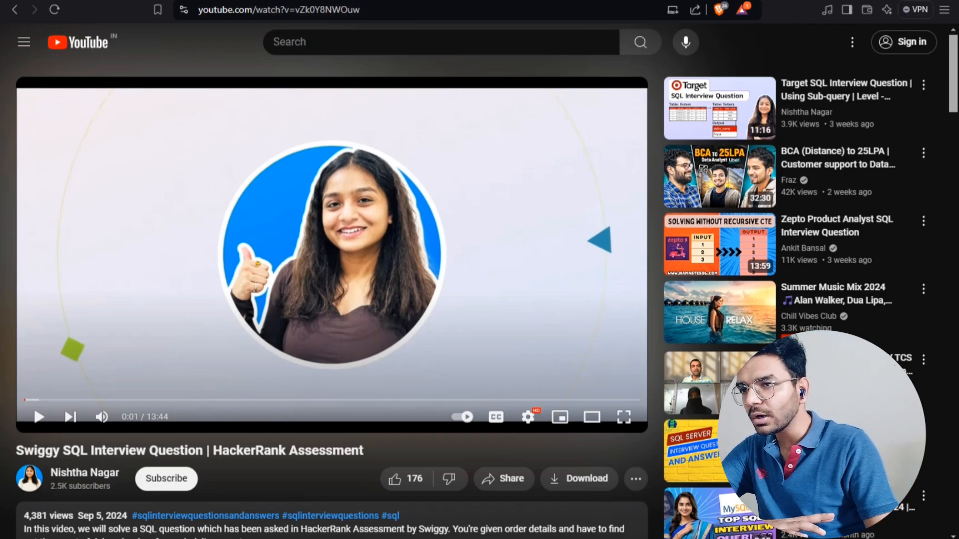
key("ctrl+shift+Tab")
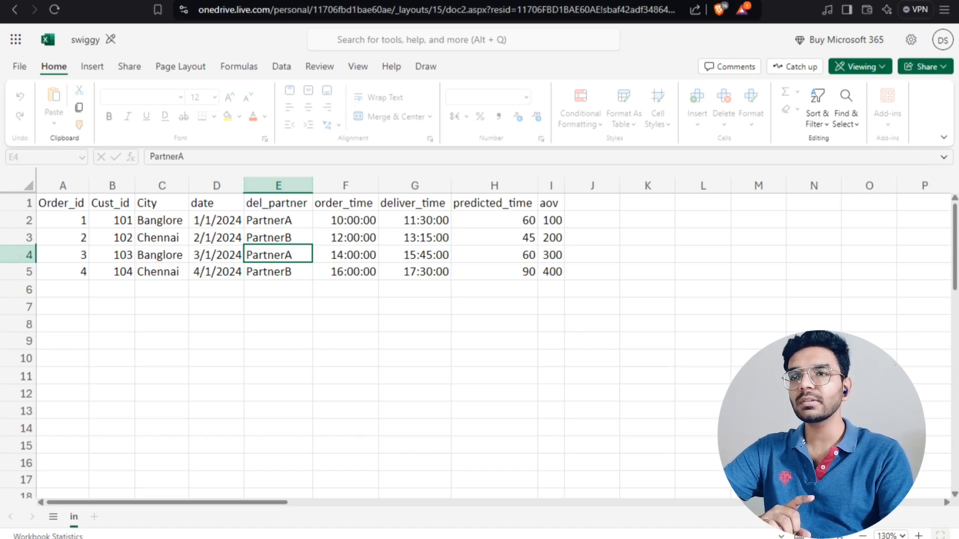
Step: Switch to MySQL Workbench and create a new schema named swiggy with the default charset and collation
key("alt+Tab")
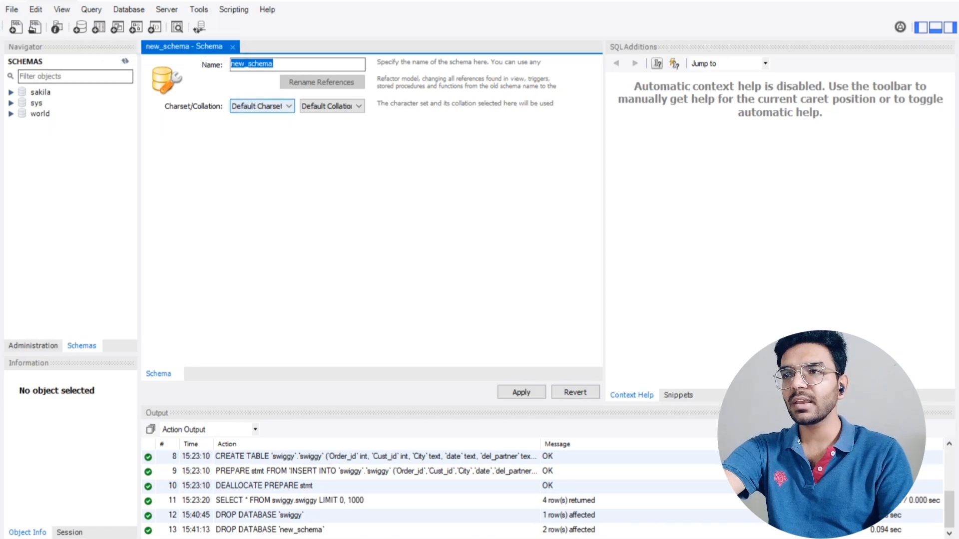
type("swiggy")
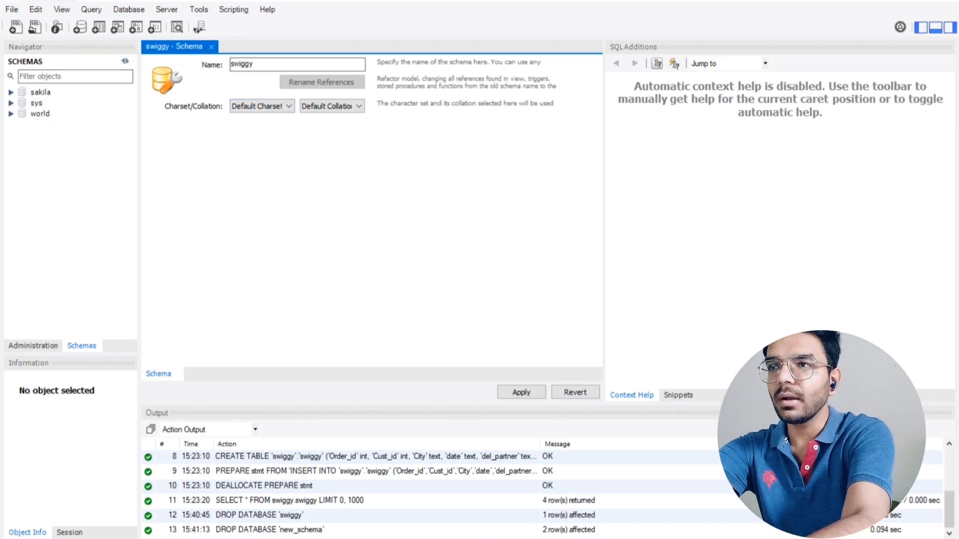
left_click(520, 393)
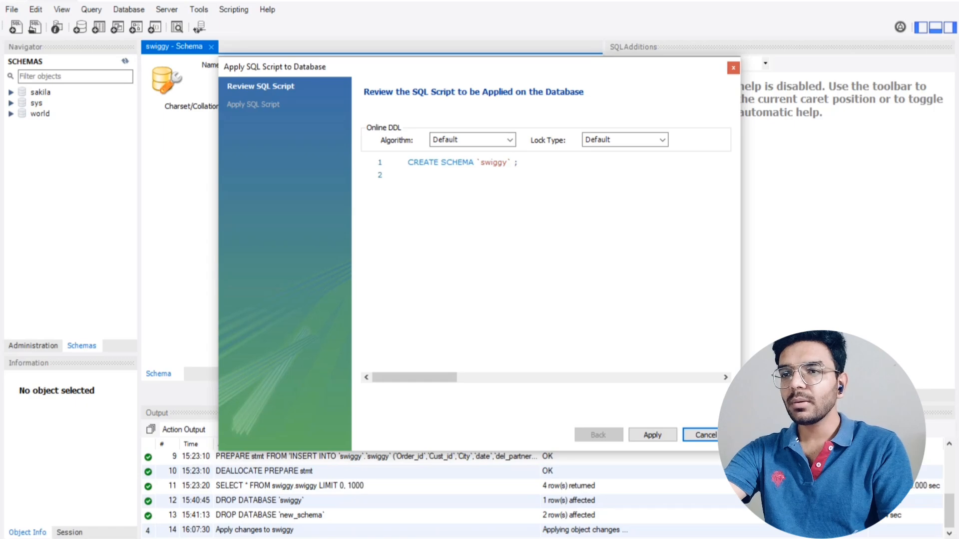
left_click(652, 435)
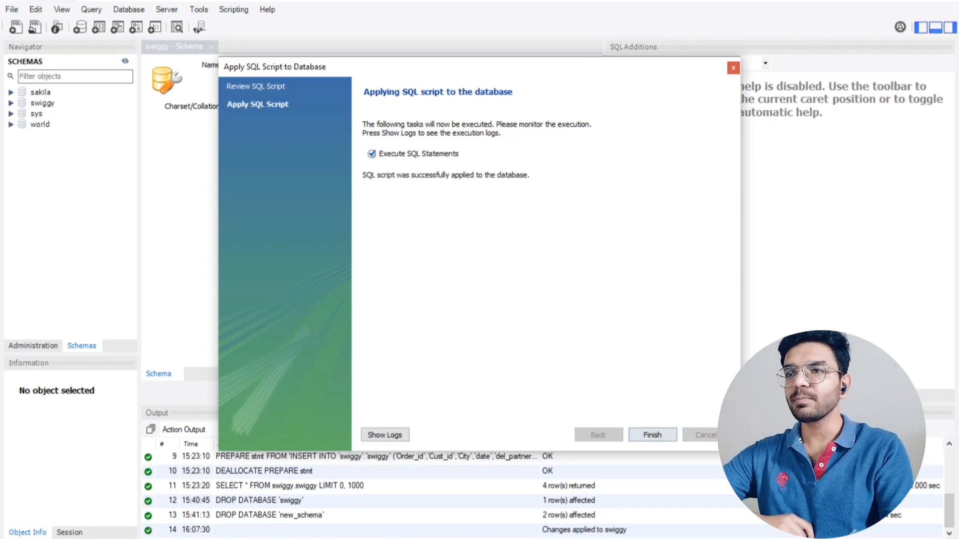
left_click(653, 435)
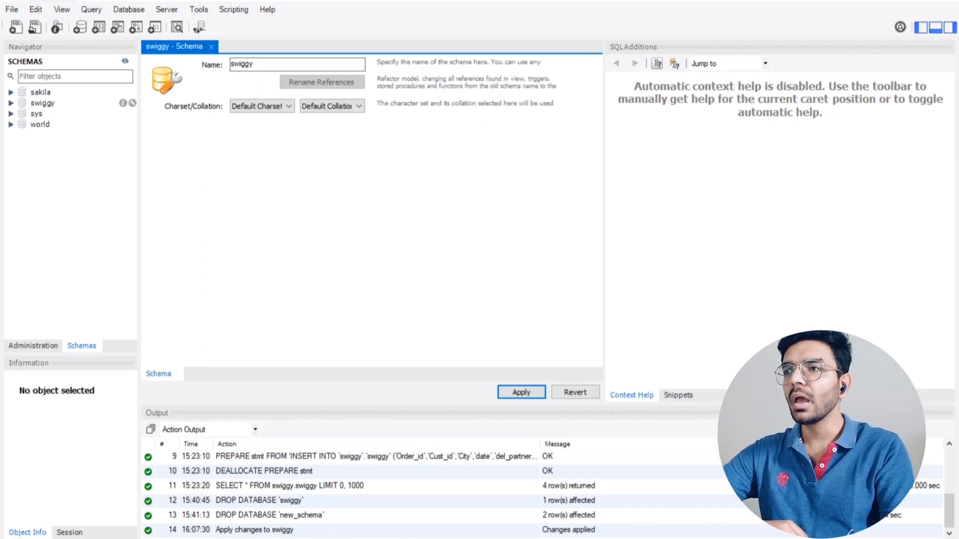
Step: Expand the swiggy schema, open its table data search, and refresh the schema tree
left_click(11, 103)
right_click(44, 104)
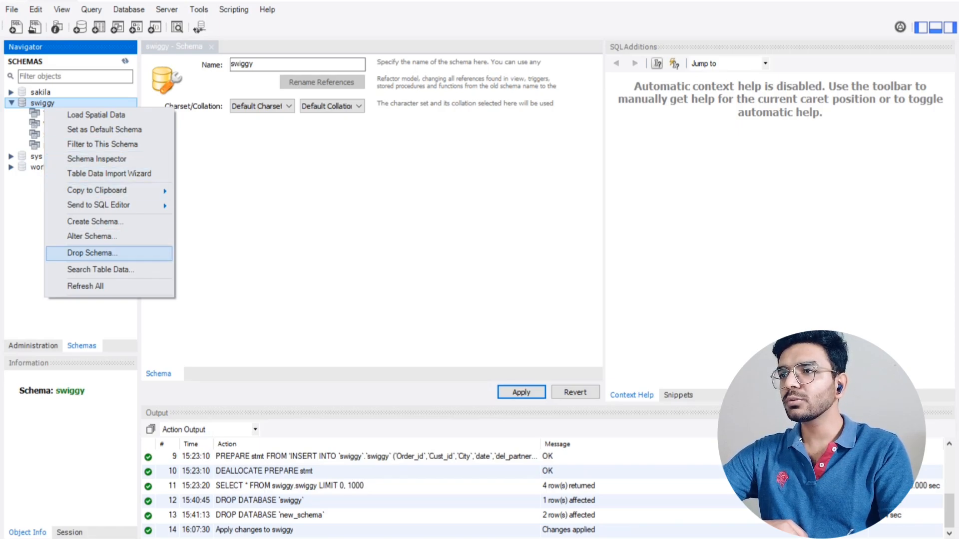
left_click(100, 270)
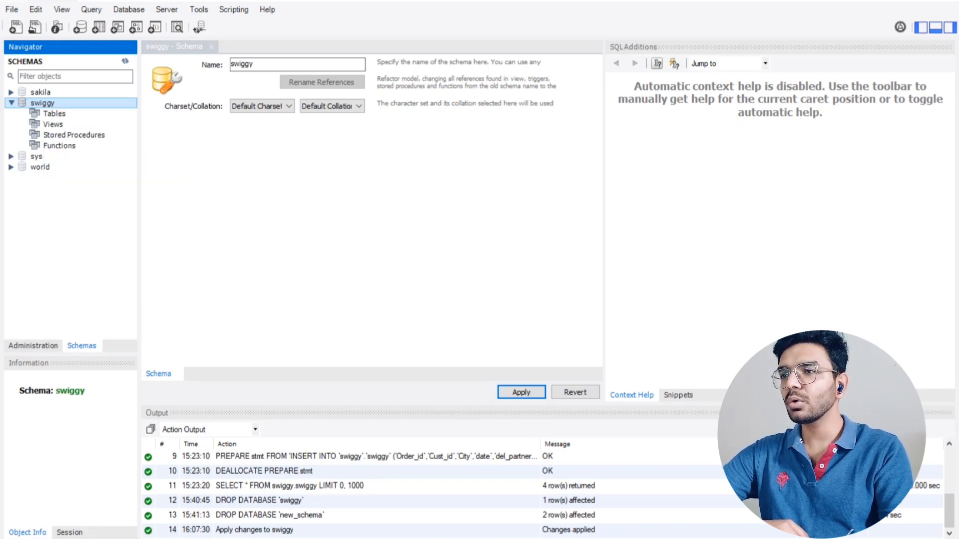
right_click(43, 103)
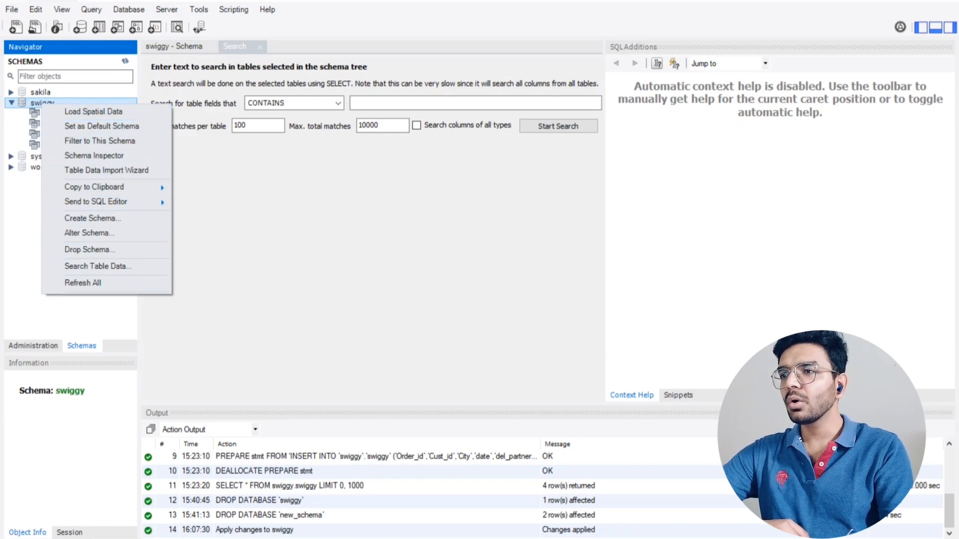
left_click(83, 282)
Step: Start a table data import into the swiggy schema, using swiggy.csv from the Downloads folder as the source file
left_click(54, 114)
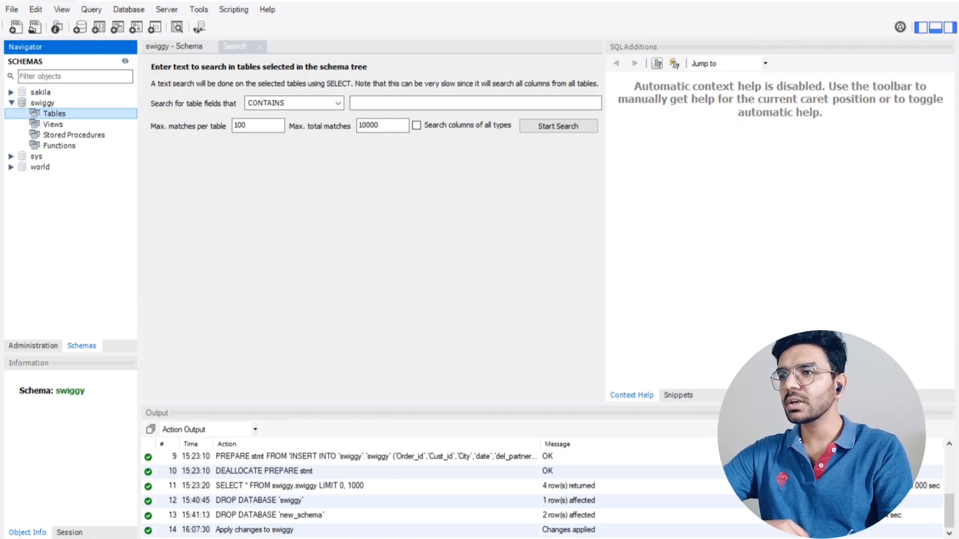
right_click(66, 116)
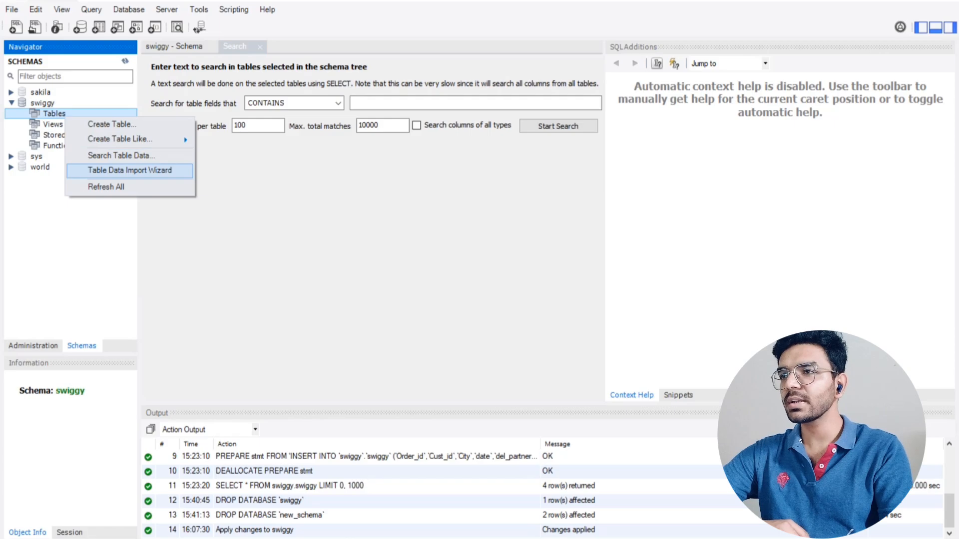
left_click(129, 170)
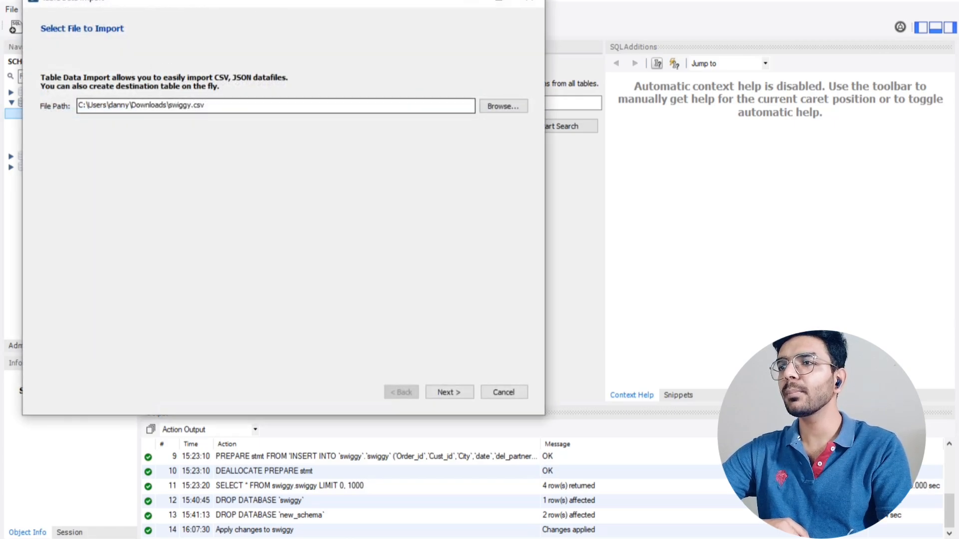
left_click(503, 107)
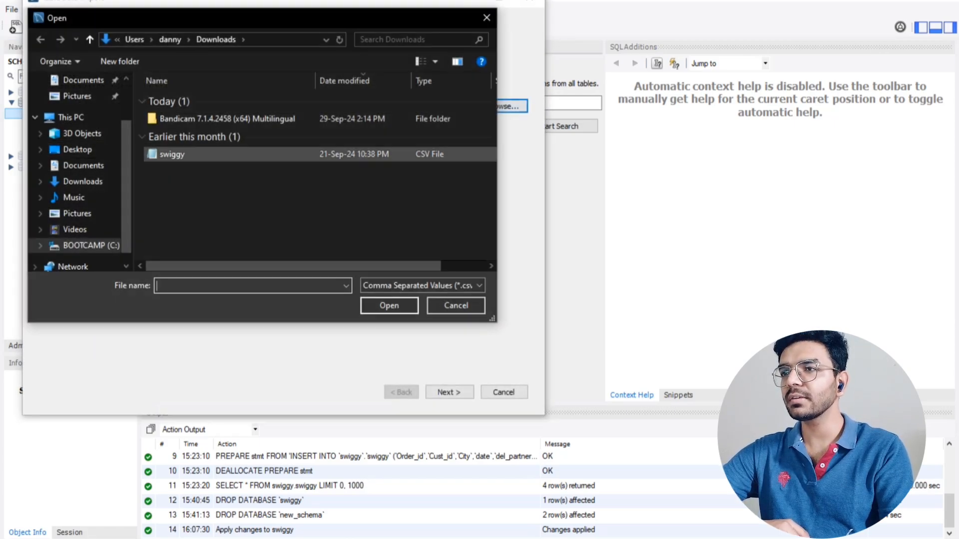
double_click(173, 155)
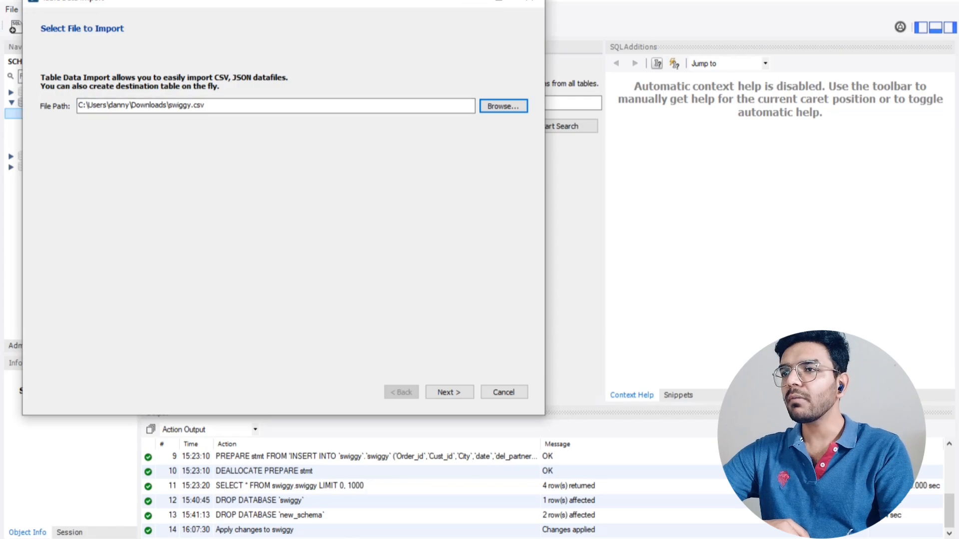
left_click(456, 393)
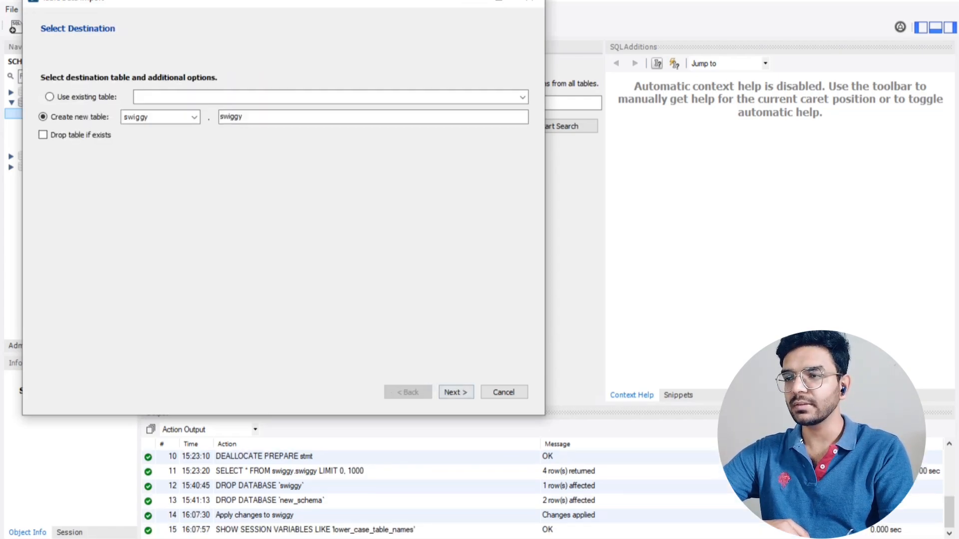
Step: Import the CSV with default settings into a new table named swiggy in the swiggy schema and finish the import
left_click(456, 392)
left_click(462, 392)
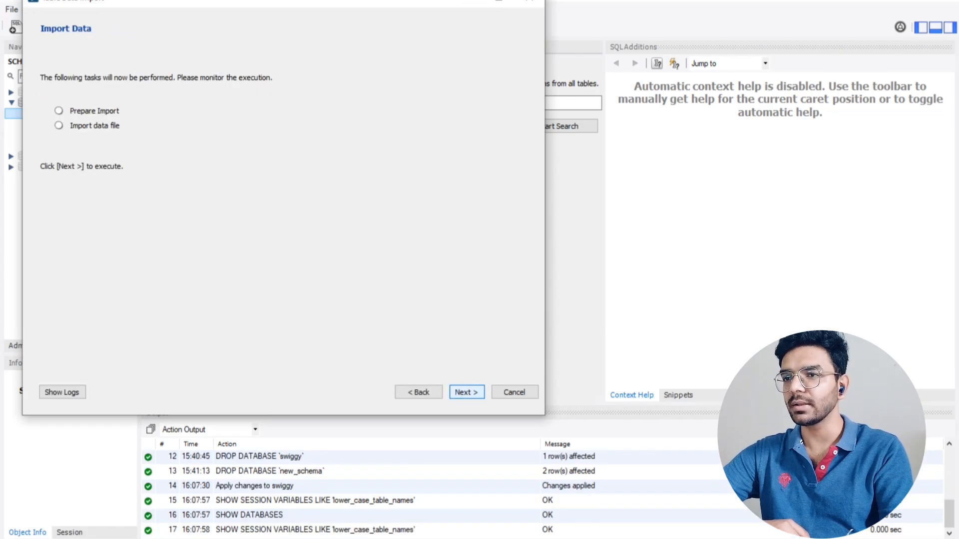
left_click(463, 393)
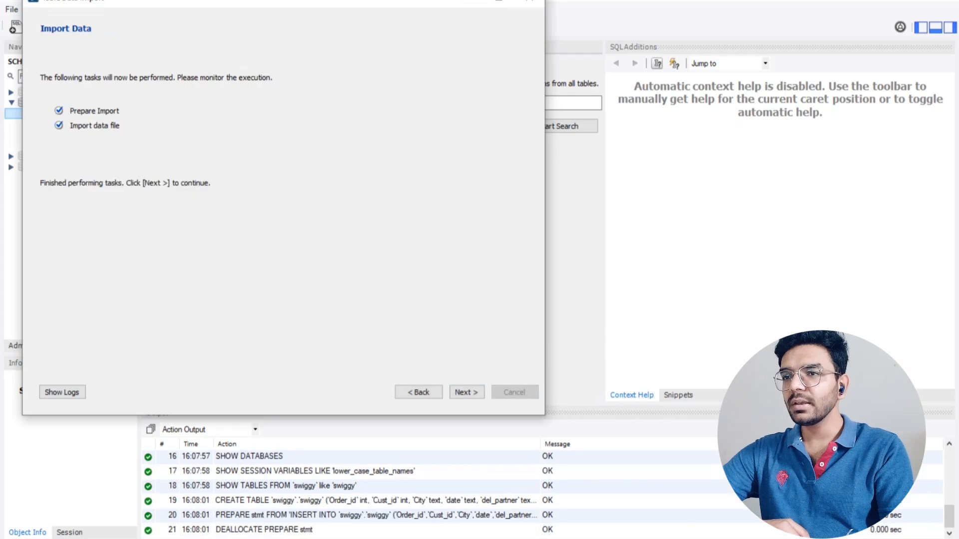
left_click(462, 393)
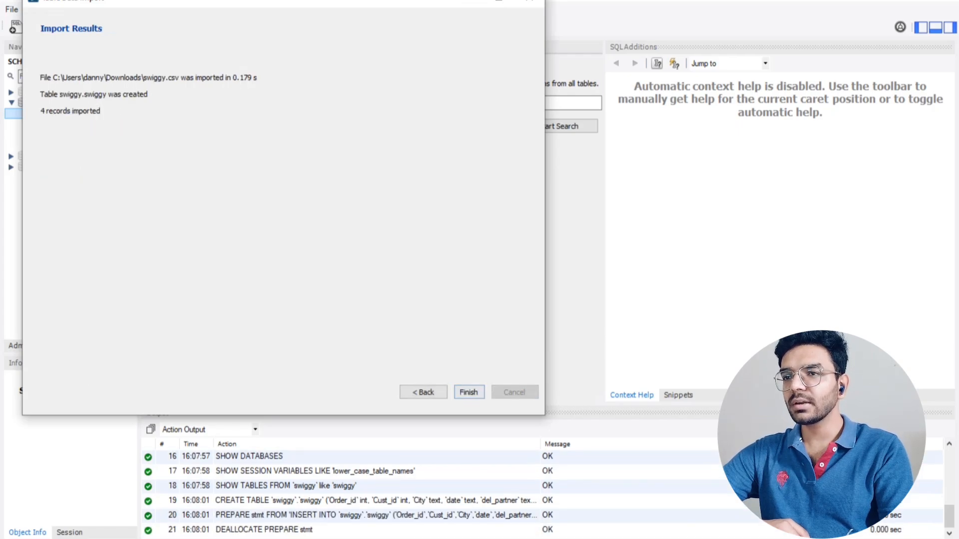
left_click(465, 392)
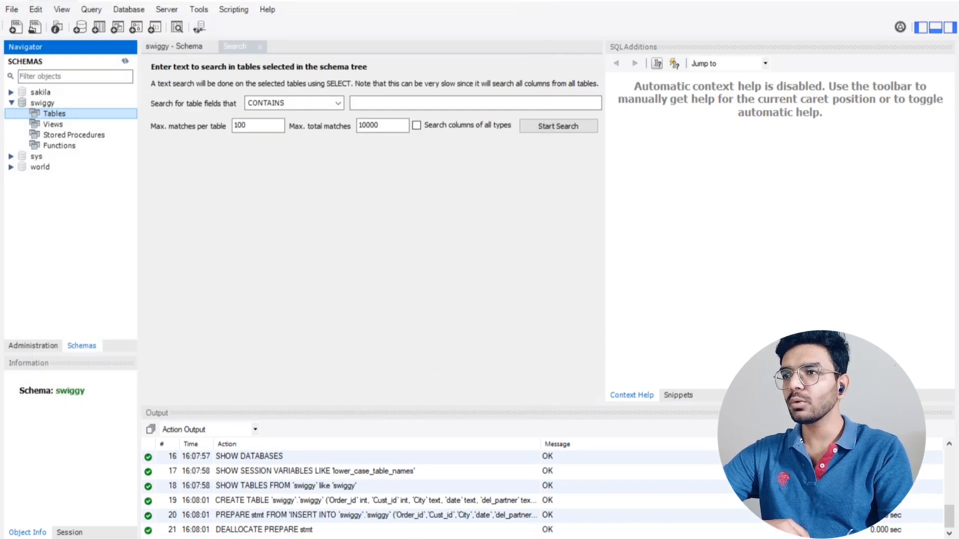
Step: Refresh the swiggy schema's tables, expand them, and display all rows of the swiggy table
right_click(54, 113)
left_click(75, 185)
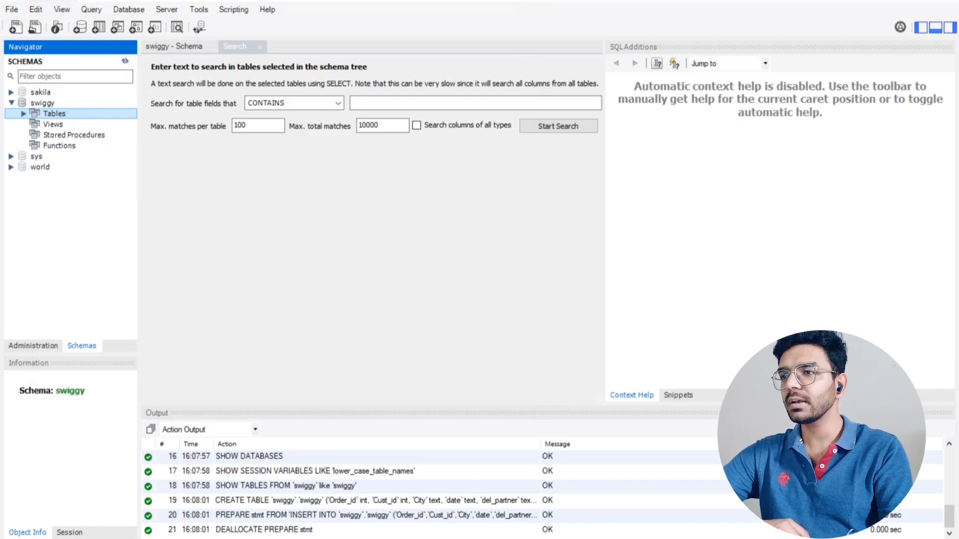
left_click(24, 114)
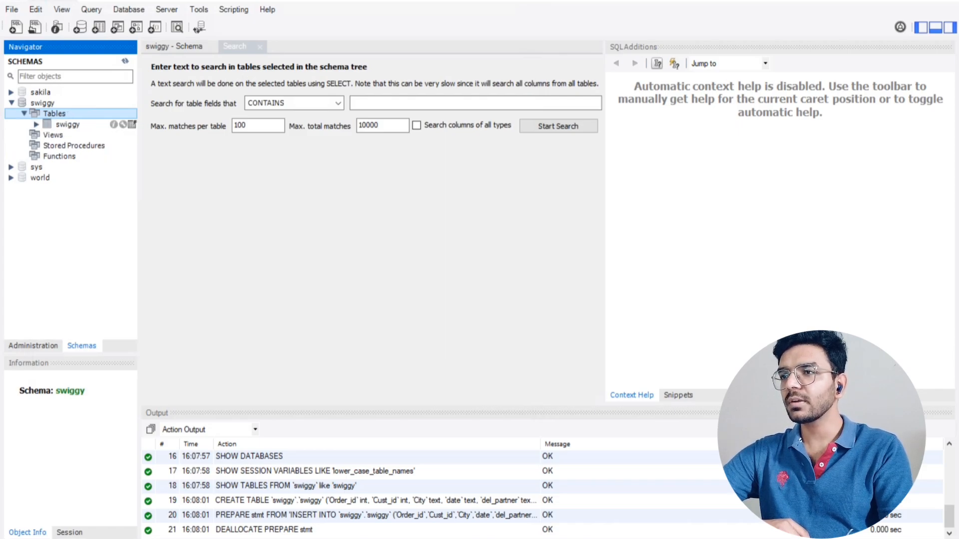
left_click(132, 124)
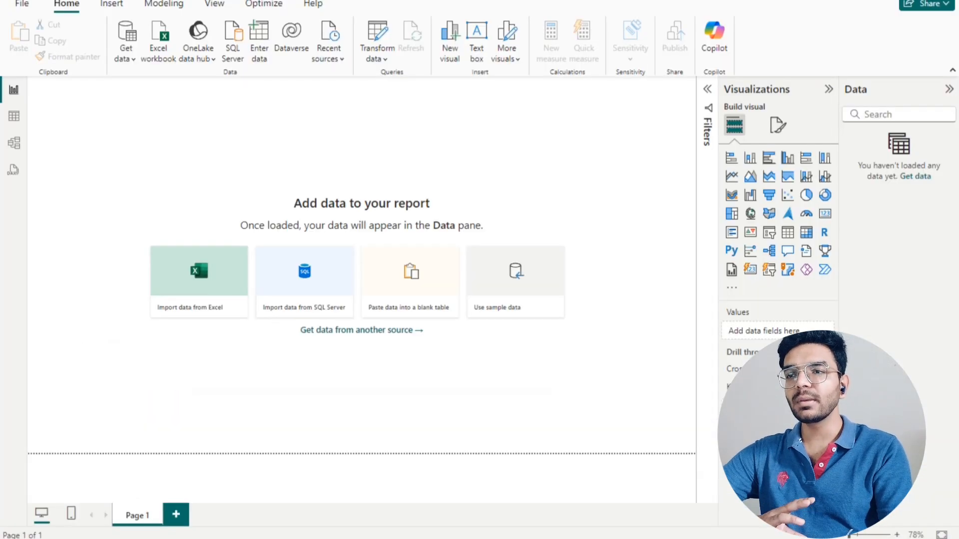
Step: Switch to Power BI Desktop, find the MySQL database connector by searching for mysql, and start a connection with it
left_click(126, 52)
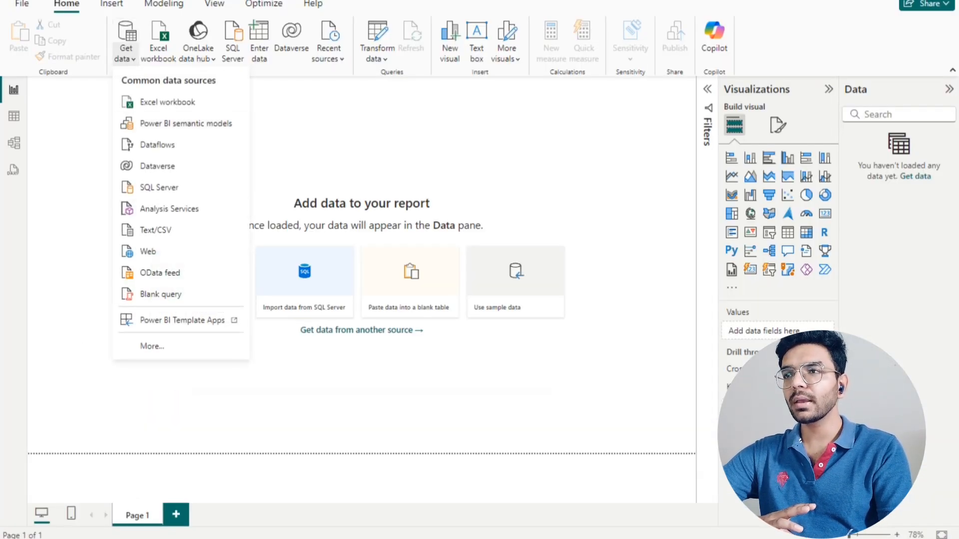
left_click(125, 52)
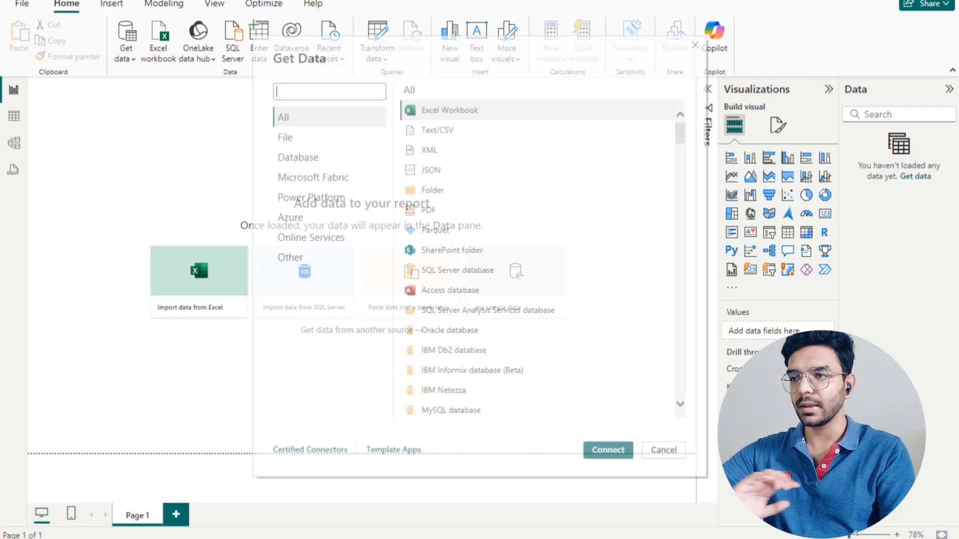
type("mysql")
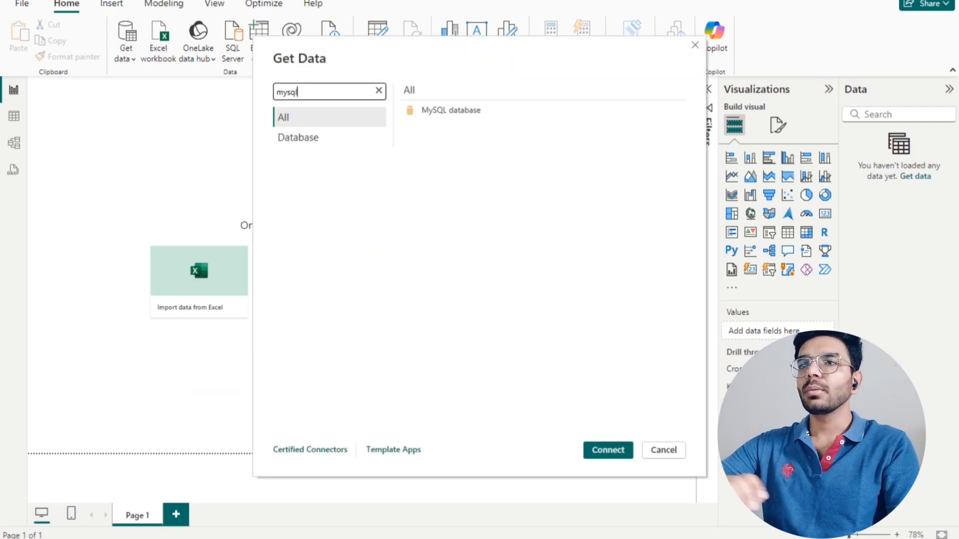
left_click(451, 110)
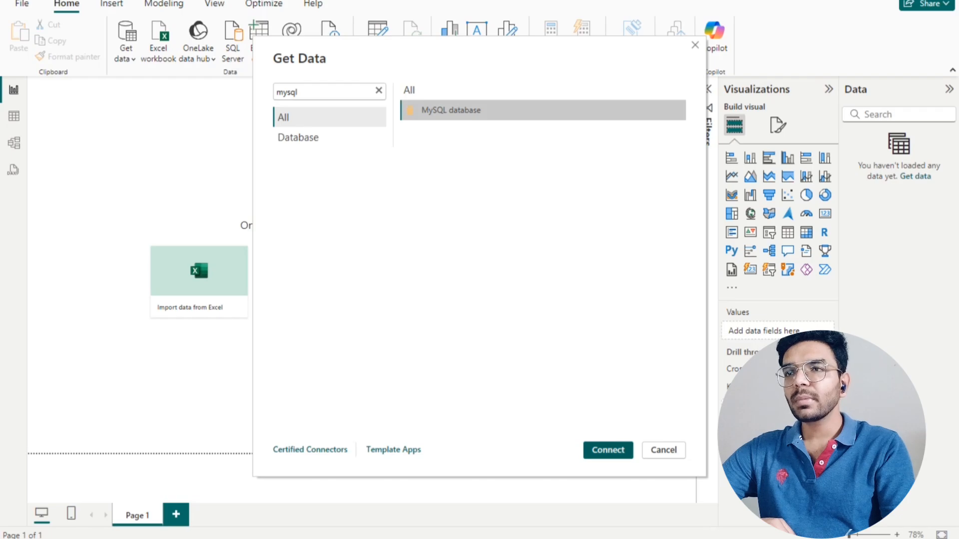
left_click(607, 450)
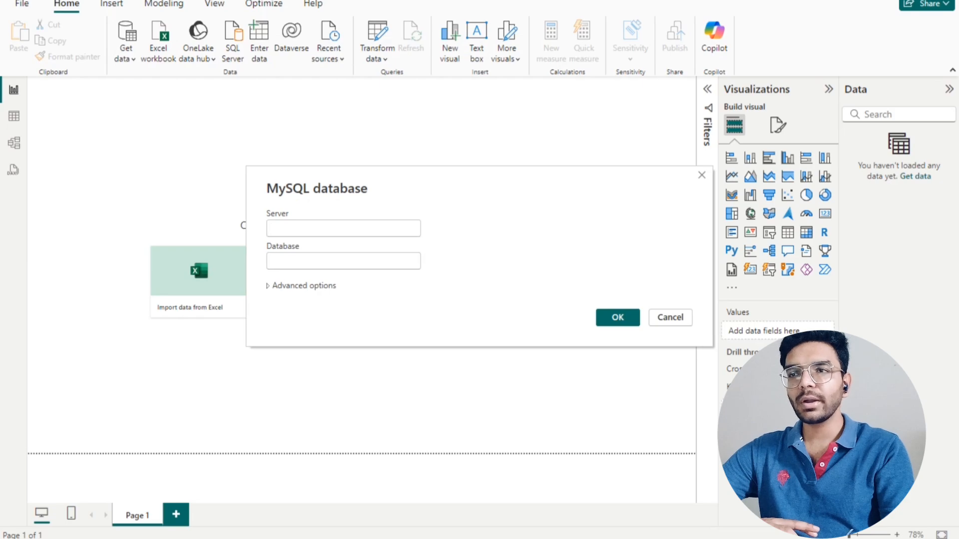
Step: Set the MySQL connection's server to localhost and its database to swiggy
type("localhost")
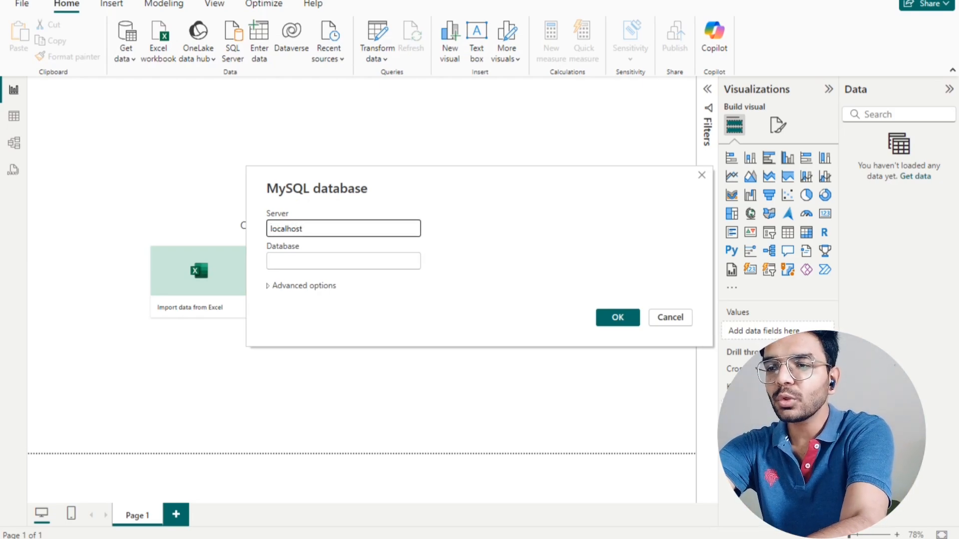
key("Tab")
type("s")
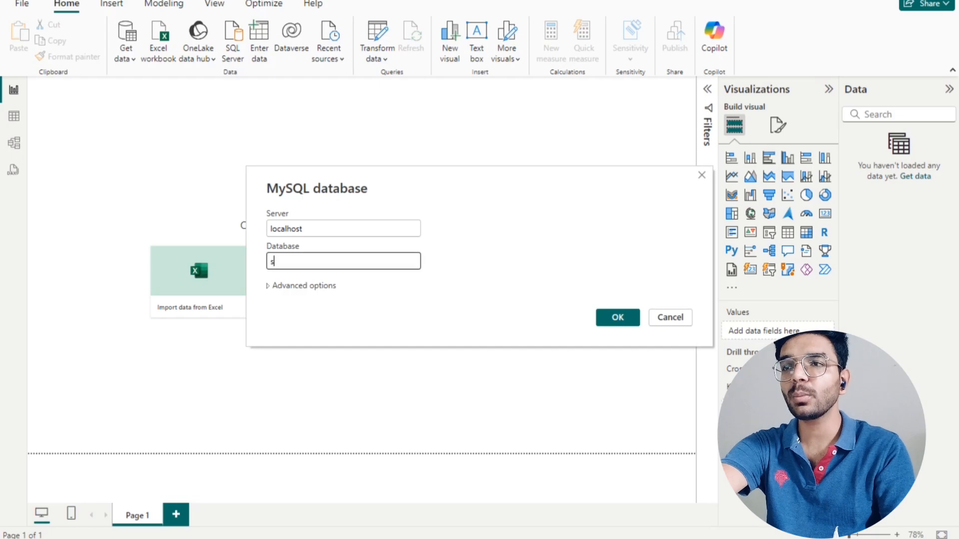
type("wiggy")
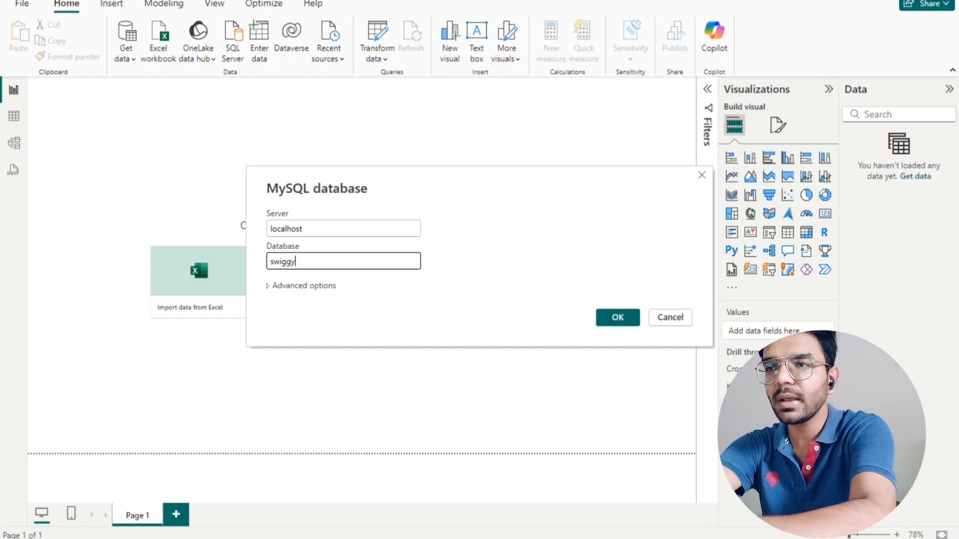
Step: Copy SELECT * FROM swiggy.swiggy; from MySQL Workbench into the connection's advanced SQL statement and submit the connection
left_click(301, 285)
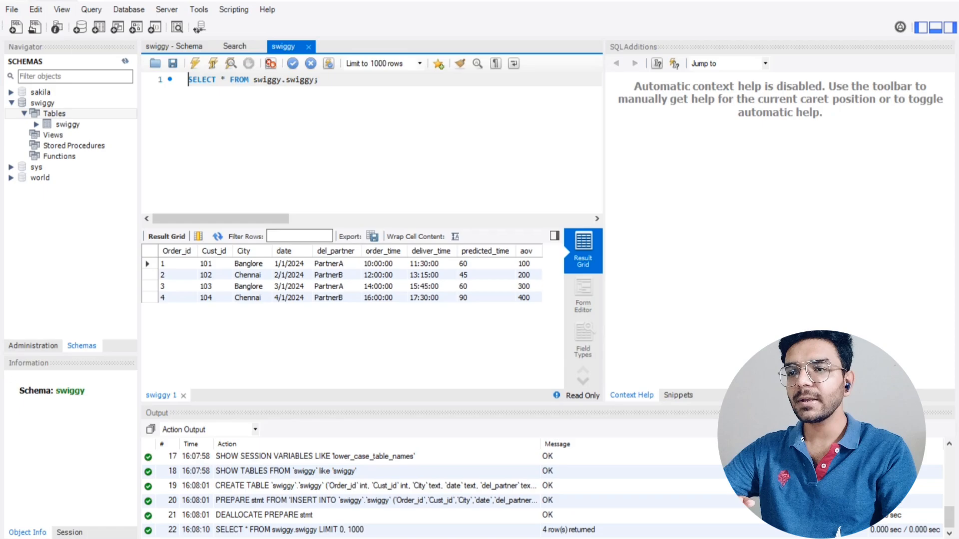
left_click_drag(318, 80, 189, 79)
right_click(213, 80)
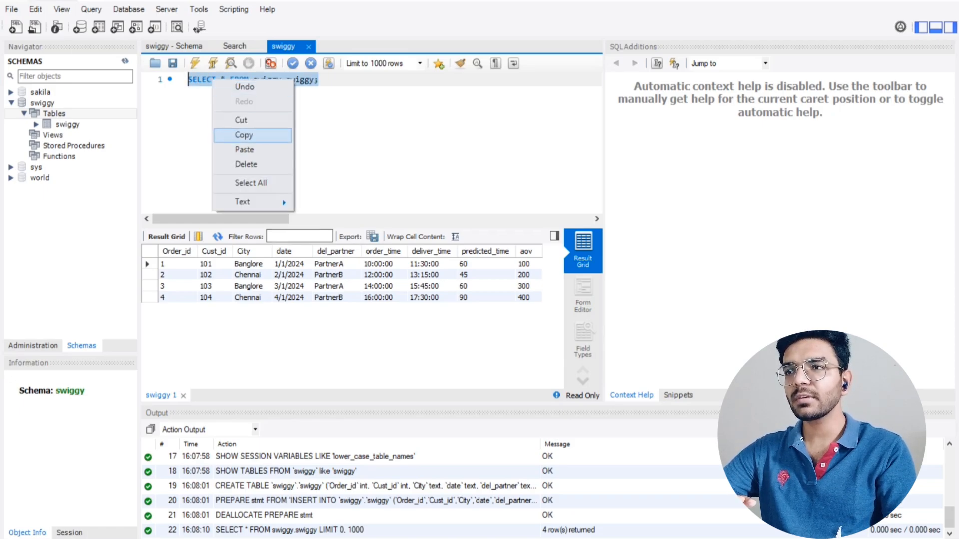
left_click(243, 135)
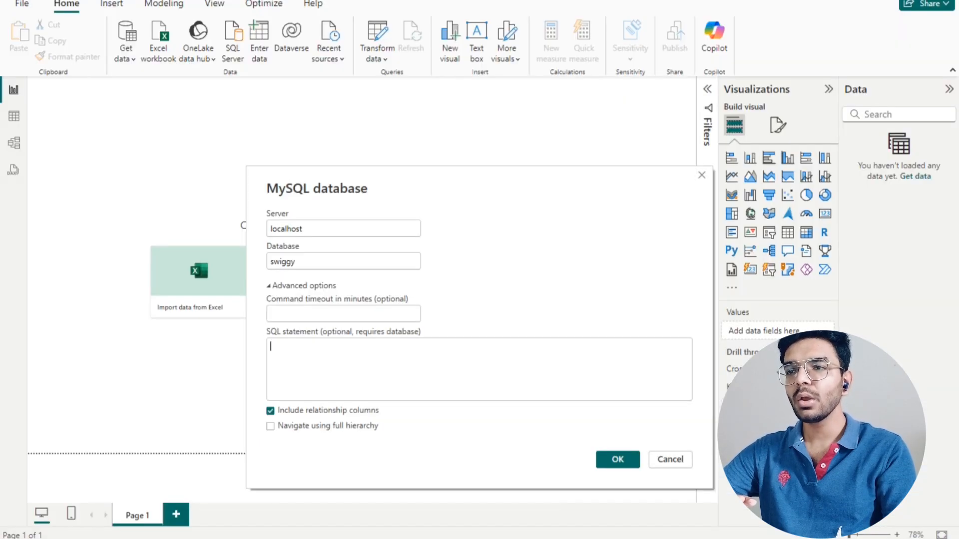
key("ctrl+v")
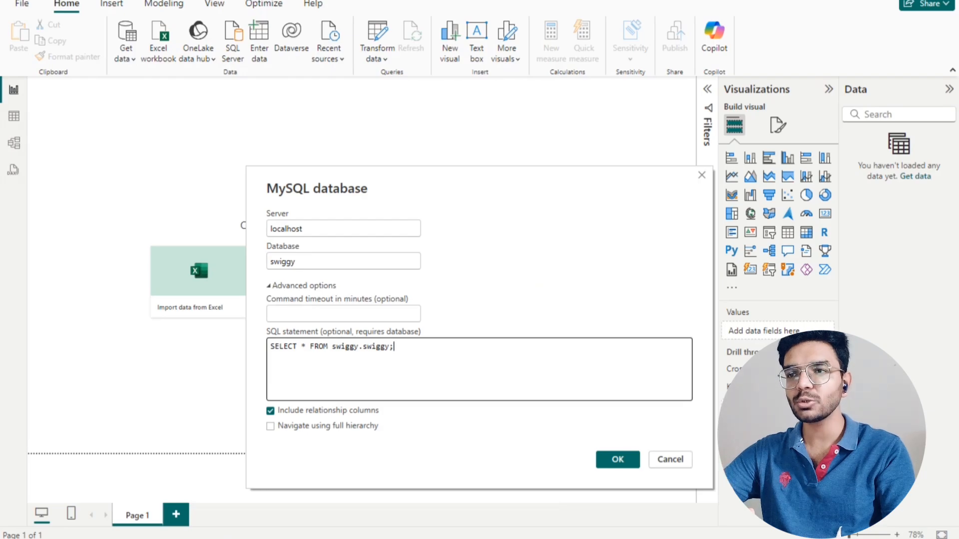
left_click(617, 459)
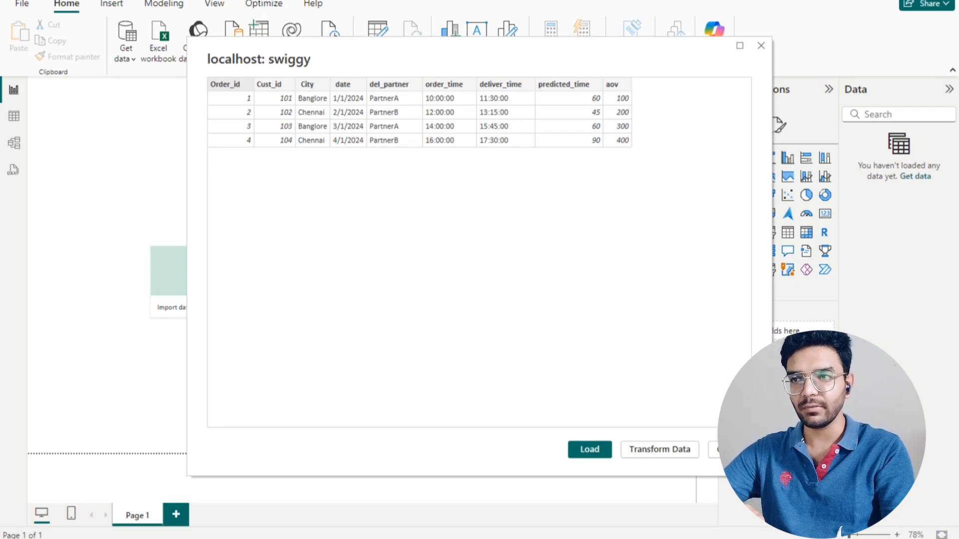
Step: Open the data for transformation, change the order_time and deliver_time columns to the Time type, and apply the changes to the report
left_click(659, 449)
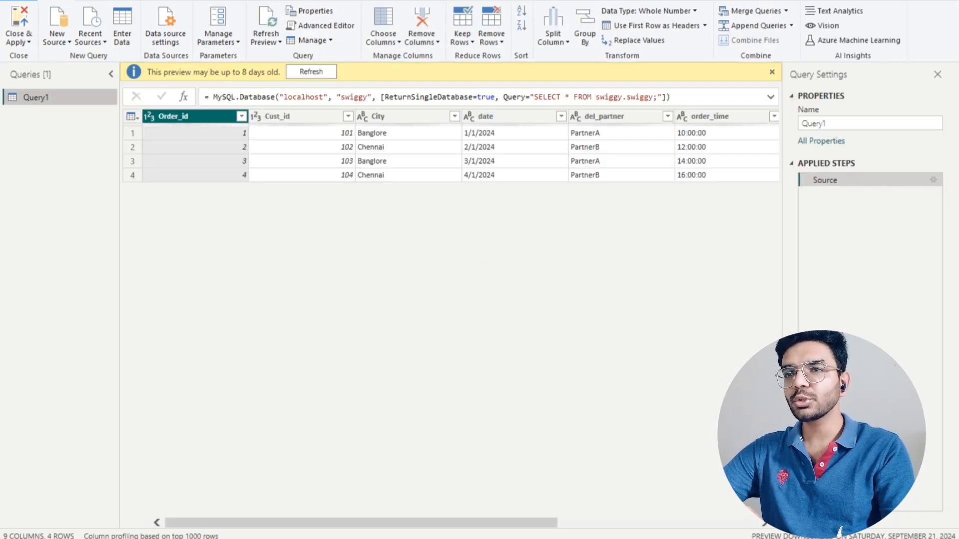
left_click_drag(400, 523, 469, 523)
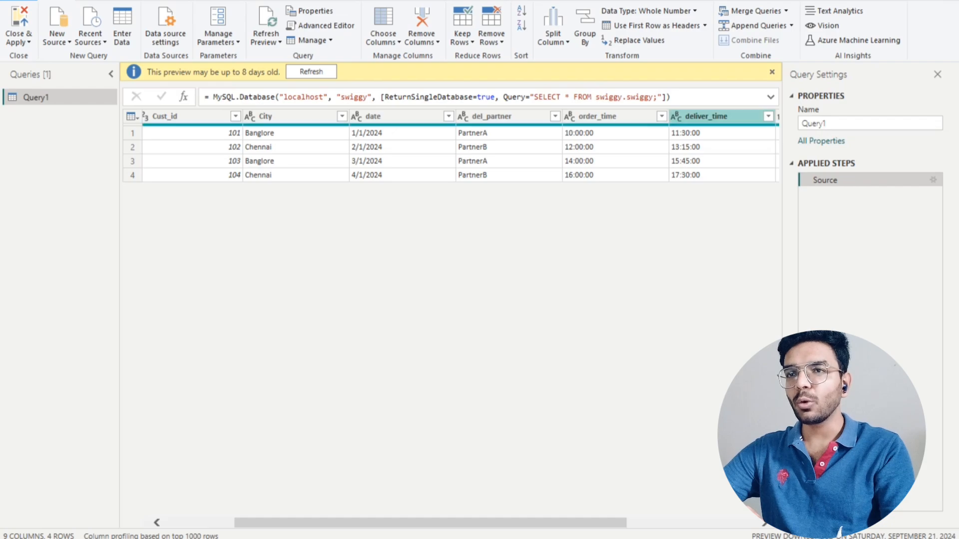
left_click(569, 116)
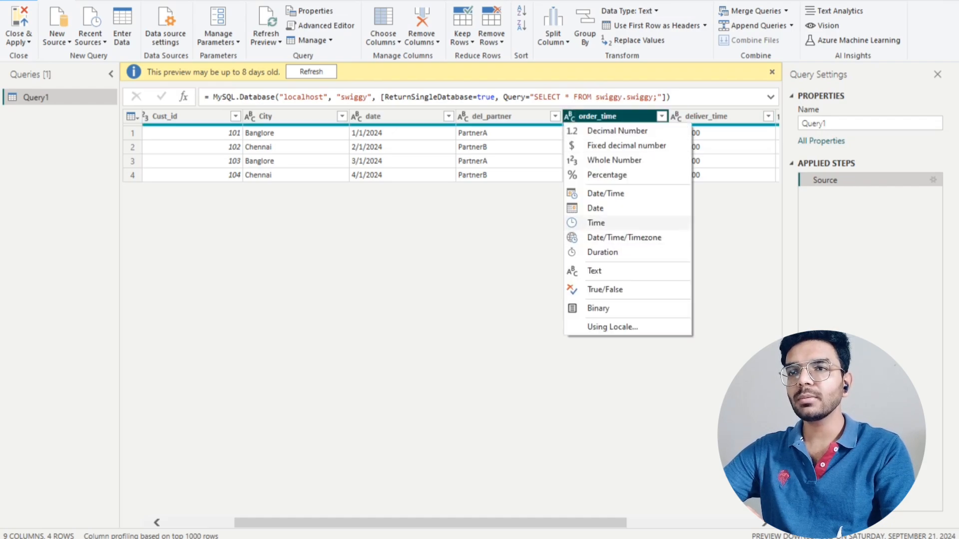
left_click(597, 223)
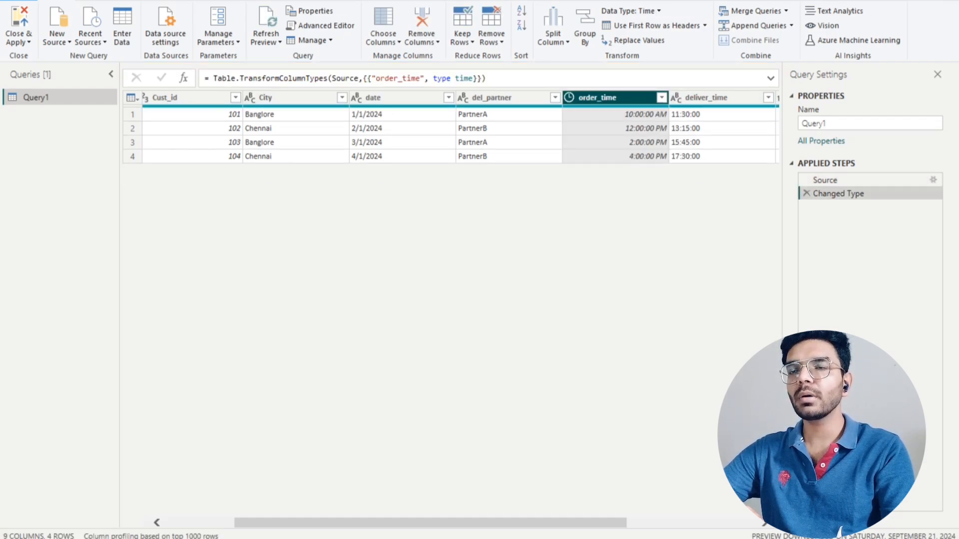
left_click(675, 98)
left_click(697, 205)
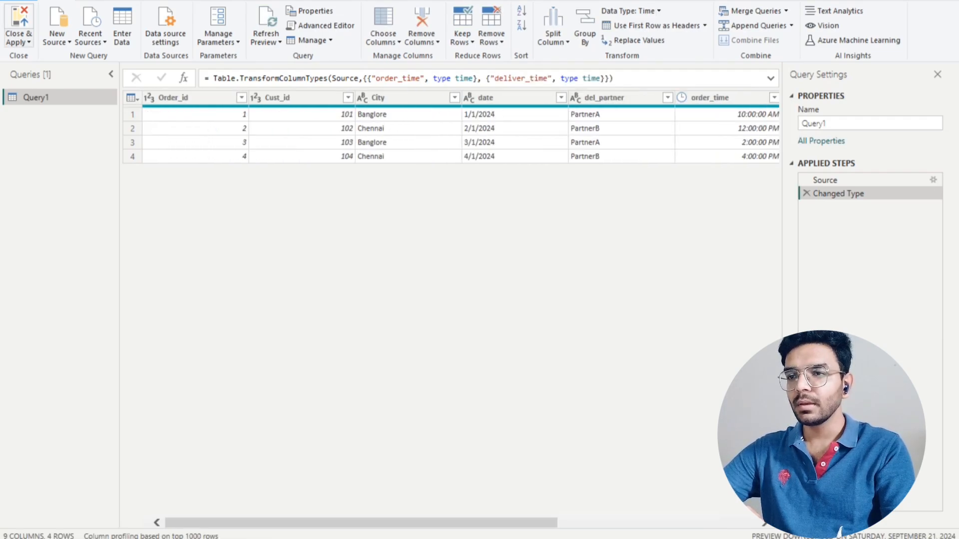
left_click(19, 18)
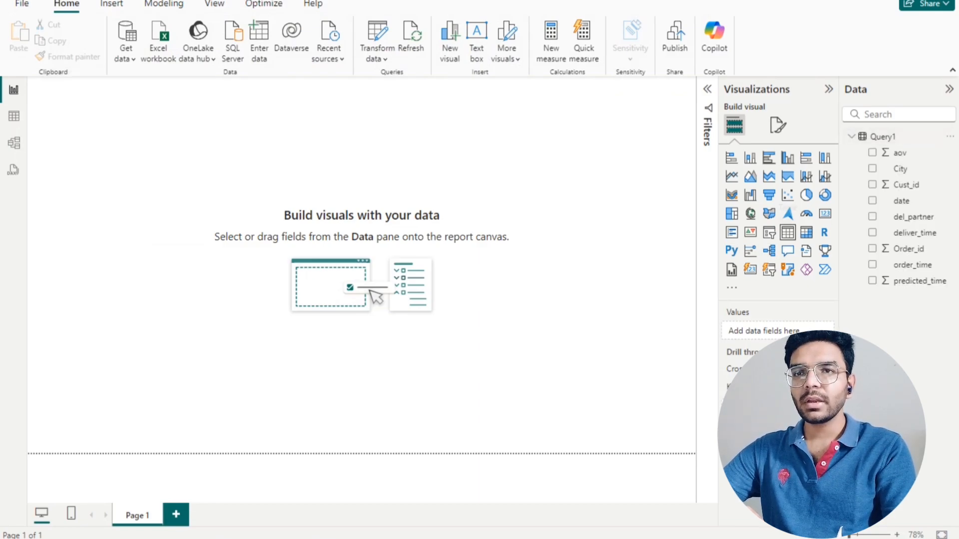
Step: Add a table visual to the report page with Order_id as its column, set to Don't summarize
left_click(788, 232)
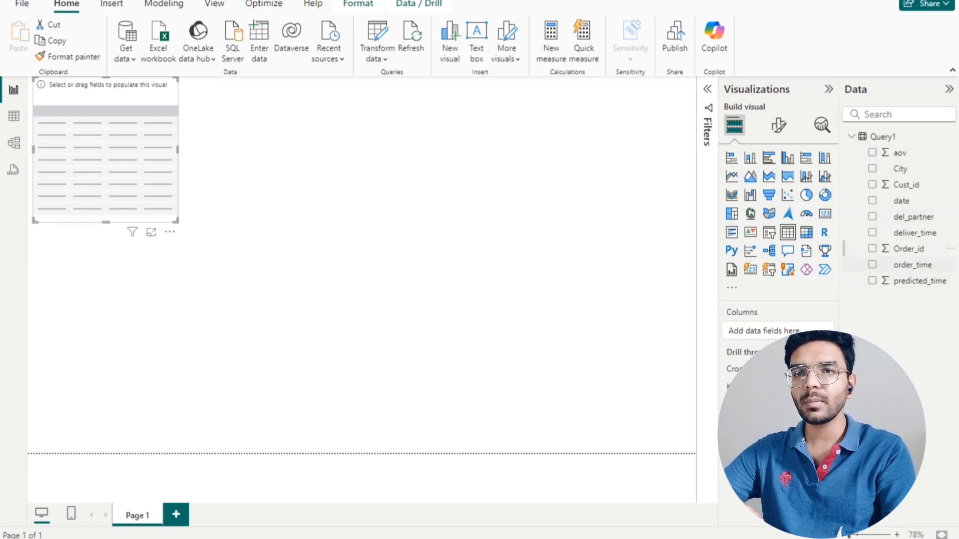
left_click_drag(909, 248, 749, 331)
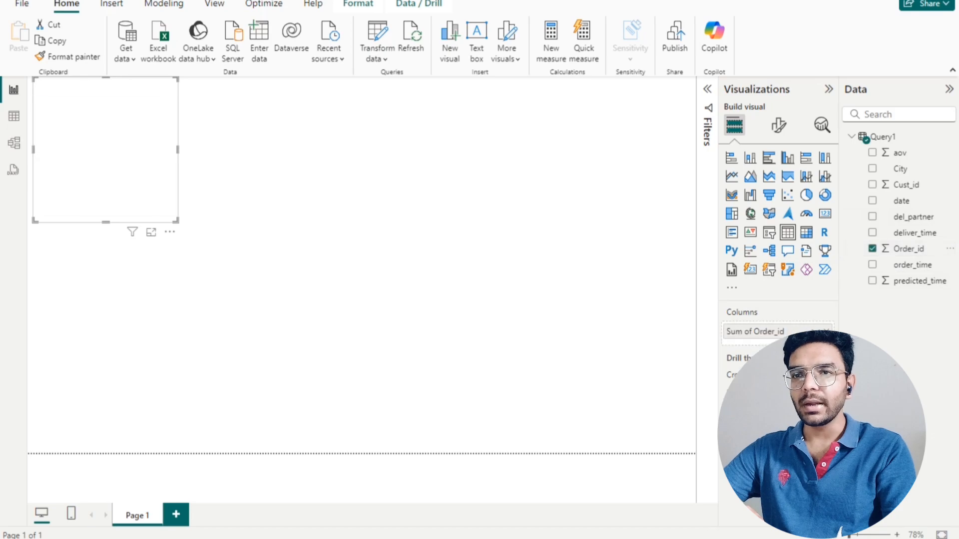
left_click(827, 331)
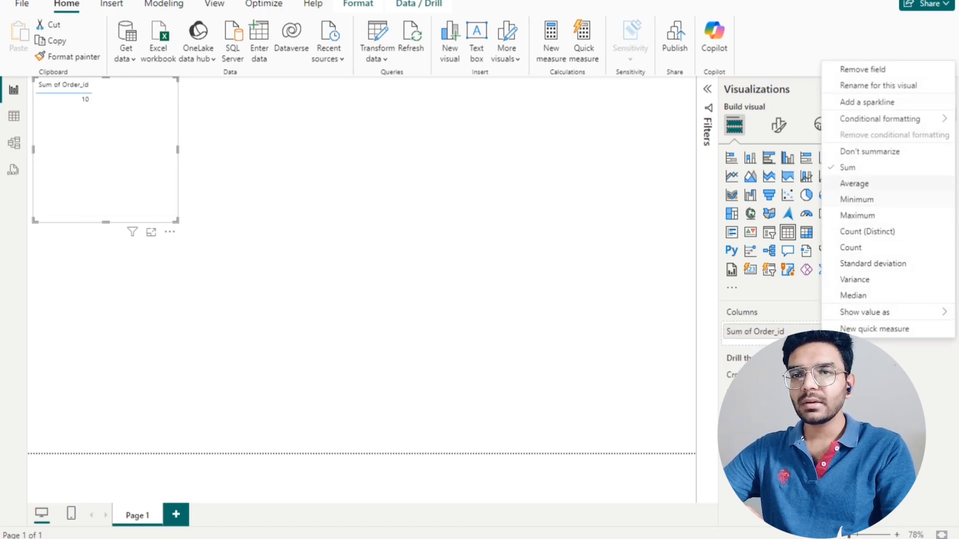
left_click(869, 151)
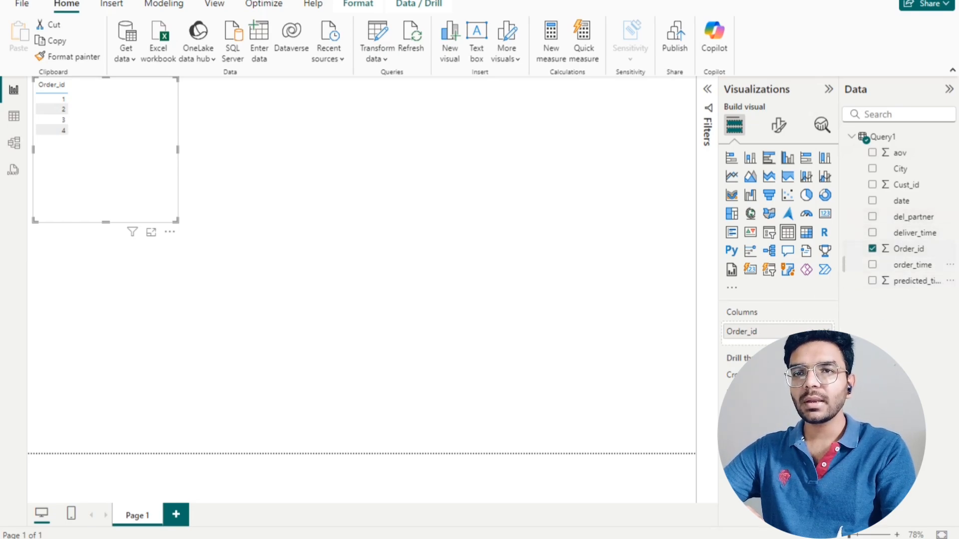
Step: Add order_time, deliver_time and predicted_time to the table visual, with predicted_time set to Don't summarize
left_click_drag(912, 265, 756, 354)
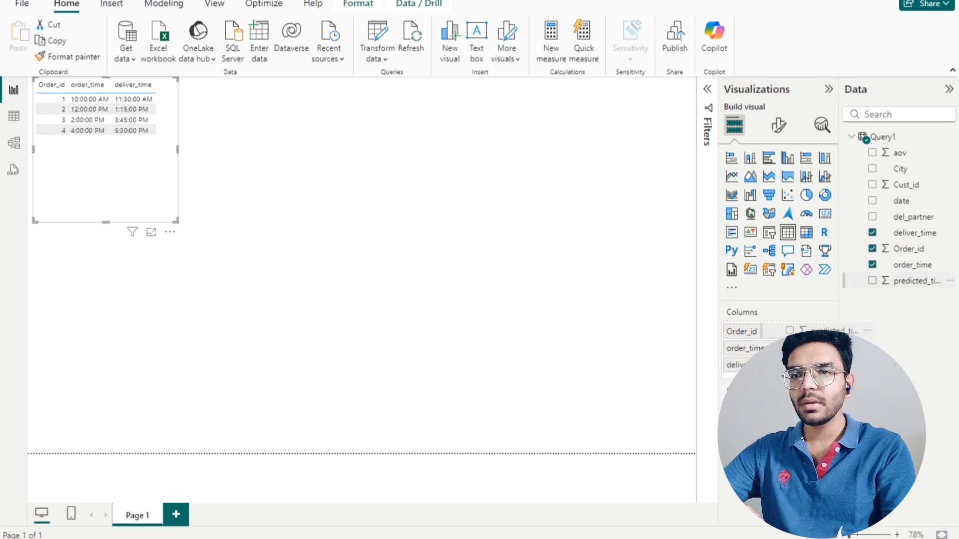
left_click_drag(827, 331, 789, 372)
left_click(818, 382)
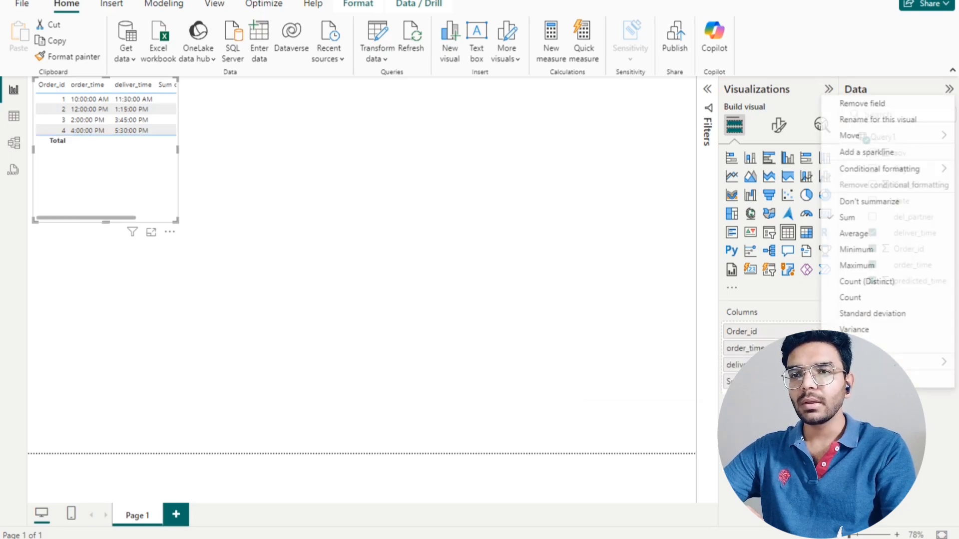
left_click(868, 201)
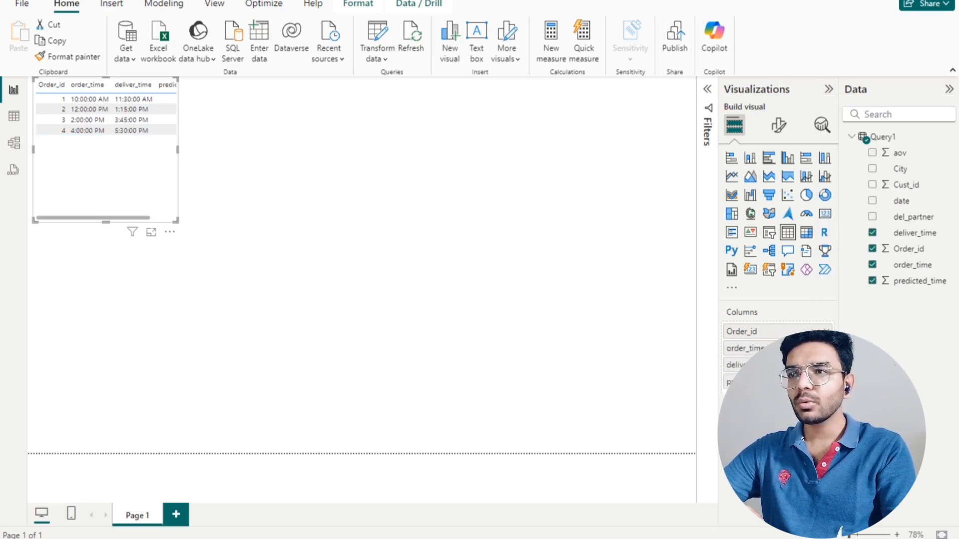
Step: Enlarge the table visual and add del_partner as a column directly after Order_id
left_click_drag(176, 221, 376, 321)
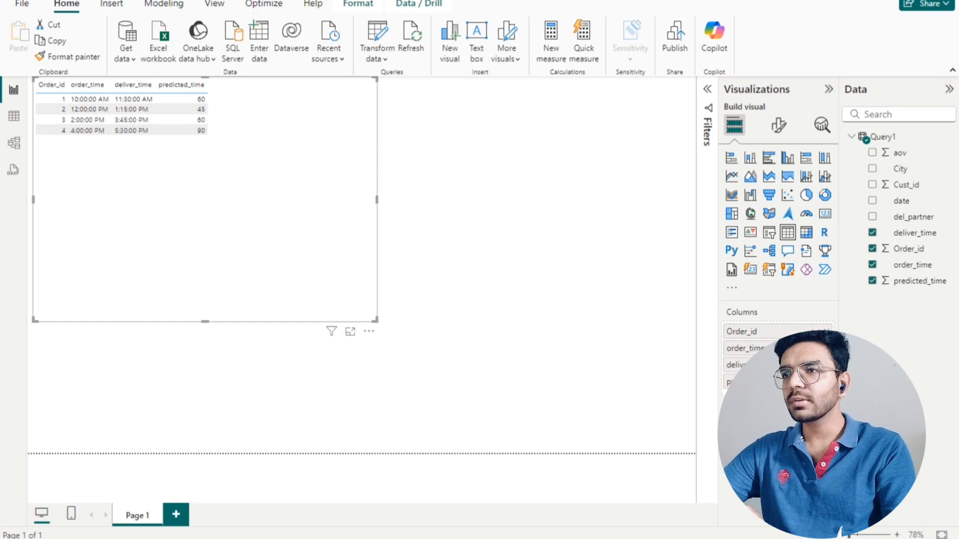
left_click_drag(913, 216, 759, 341)
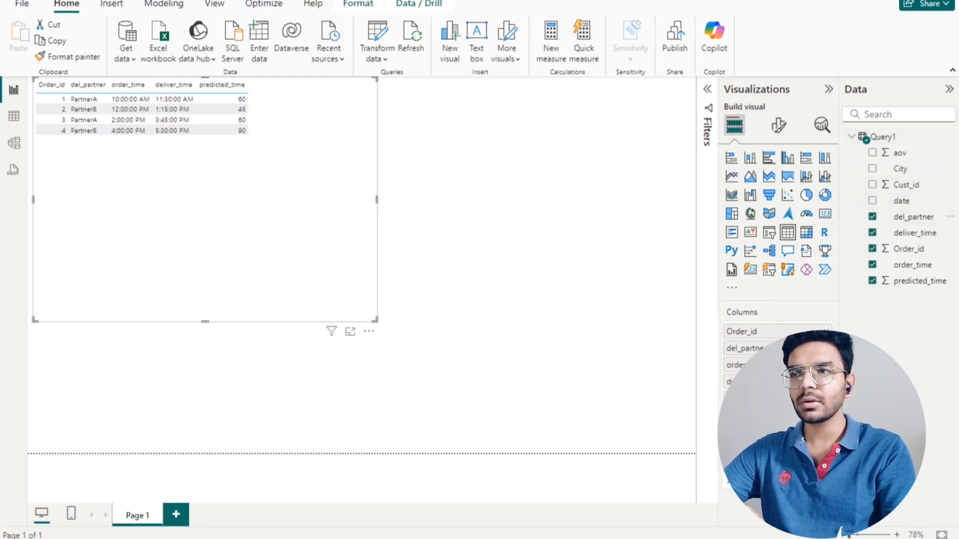
Step: Add City, Cust_id and date as columns directly after Order_id in the table visual, with Cust_id set to Don't summarize
left_click_drag(901, 201, 752, 341)
left_click_drag(906, 185, 754, 344)
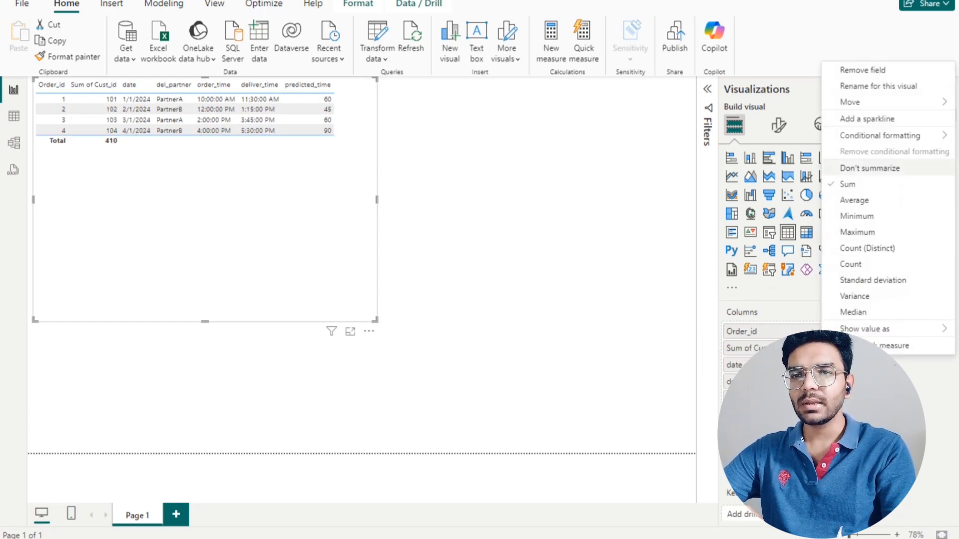
left_click(859, 168)
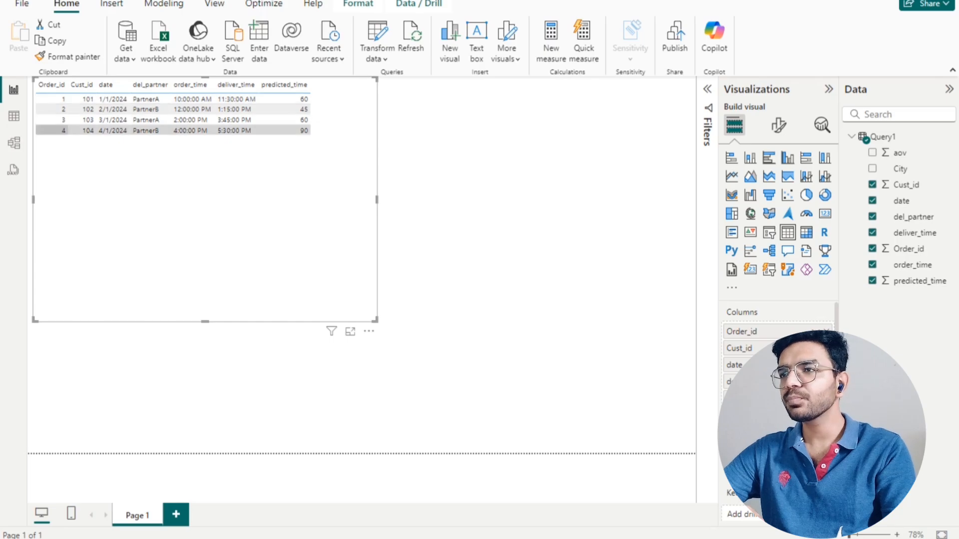
left_click_drag(899, 168, 749, 344)
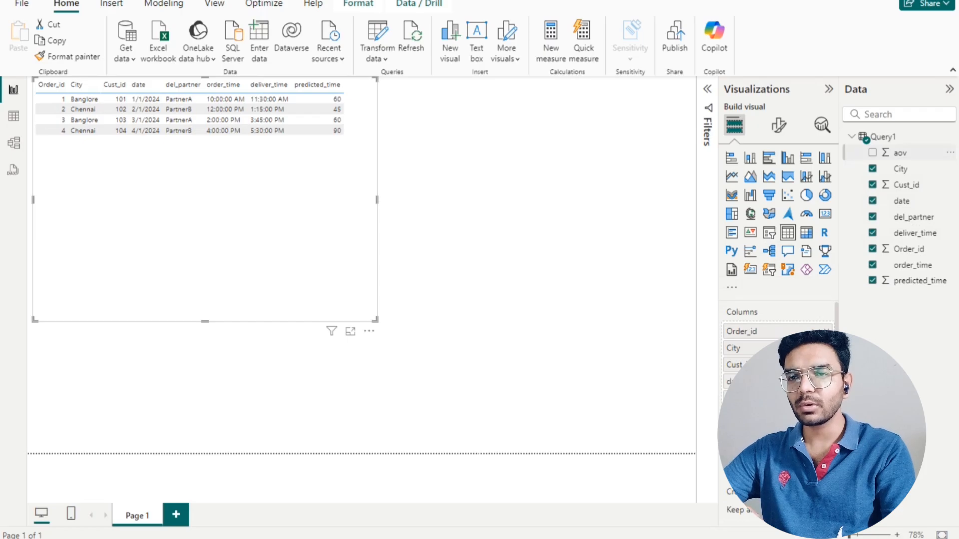
Step: Add aov as a column after date, set it to Don't summarize, and widen the table visual to fit all columns
left_click_drag(900, 152, 769, 390)
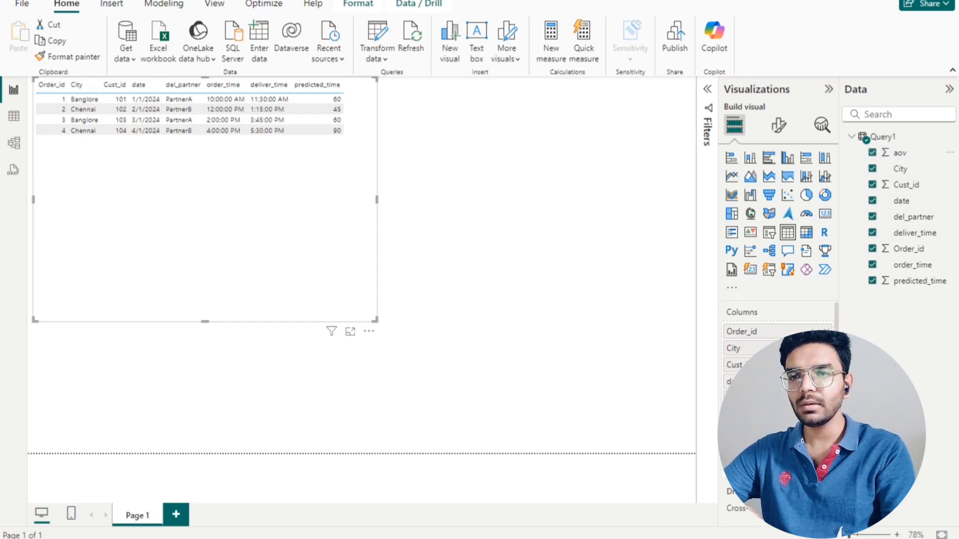
left_click(816, 398)
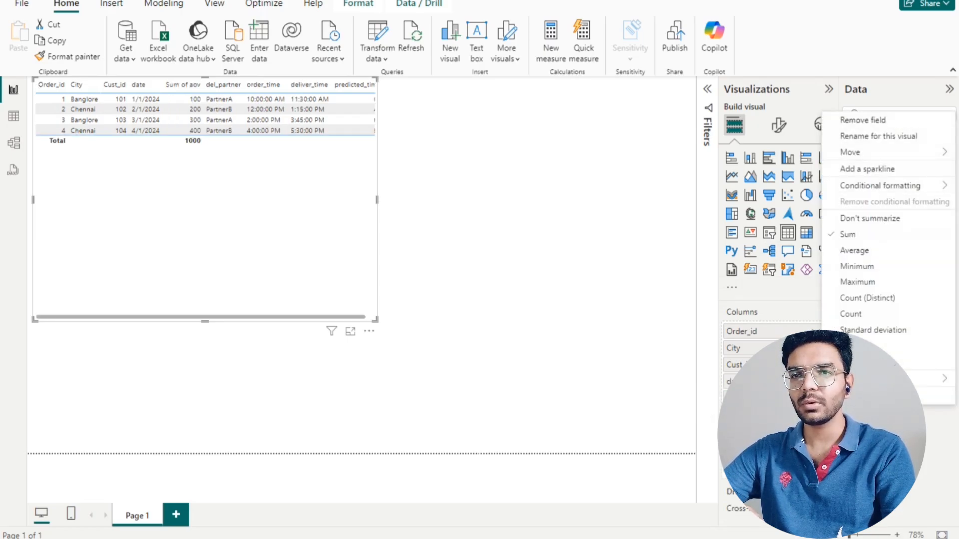
left_click(869, 218)
left_click_drag(382, 200, 595, 199)
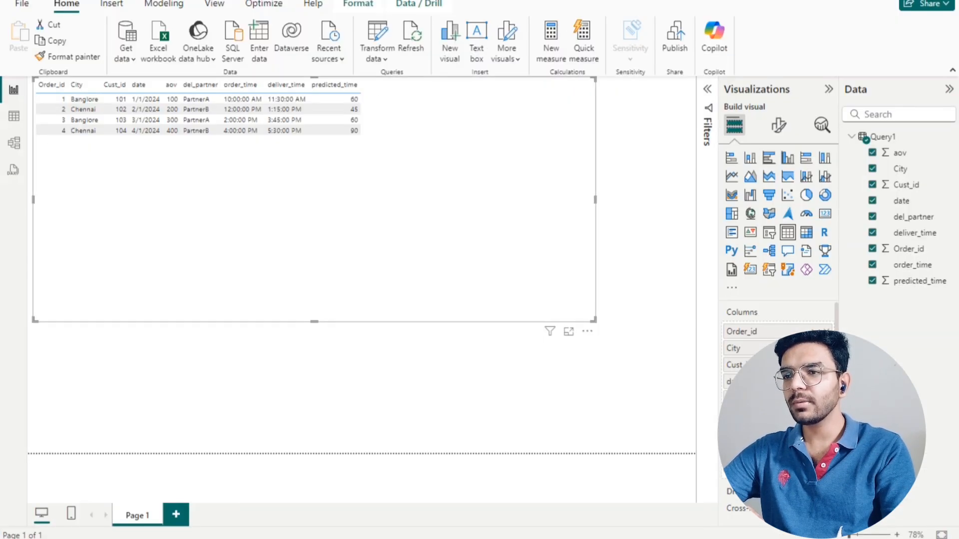
Step: Start a new measure in the Query1 table
left_click_drag(849, 535, 855, 535)
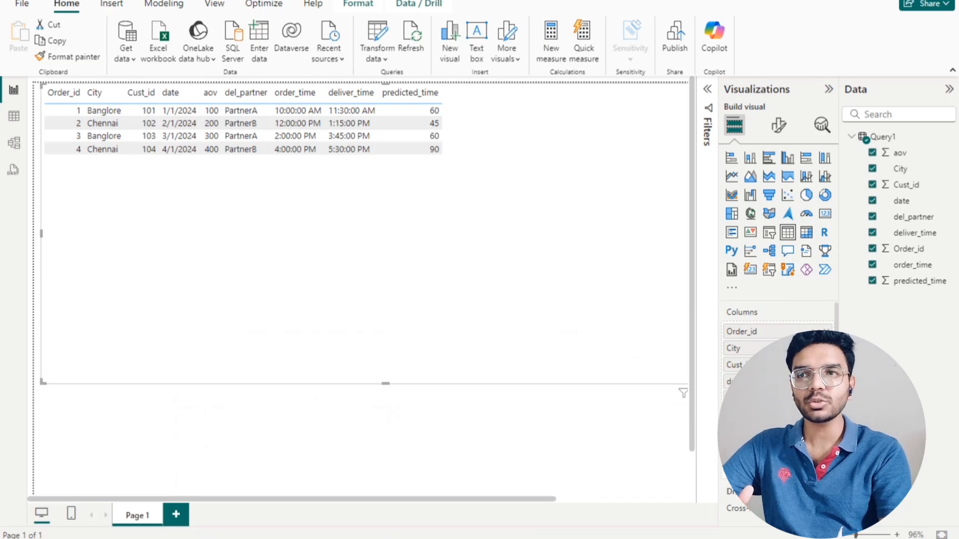
left_click(883, 137)
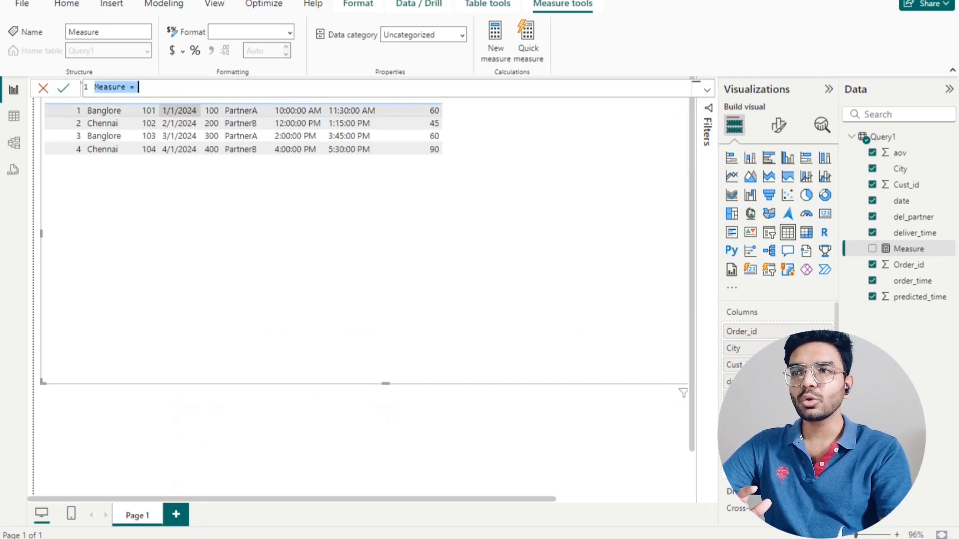
type("dated")
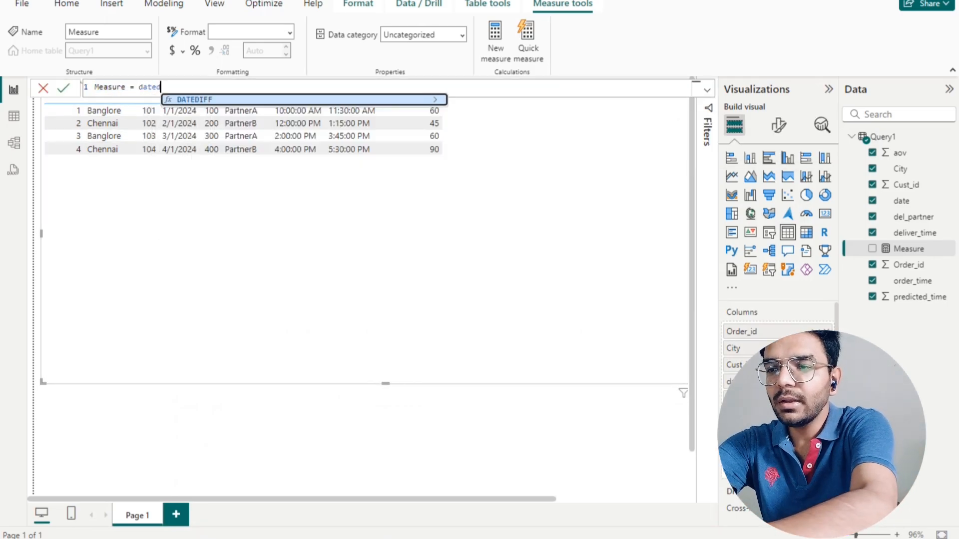
type("i")
key("Tab")
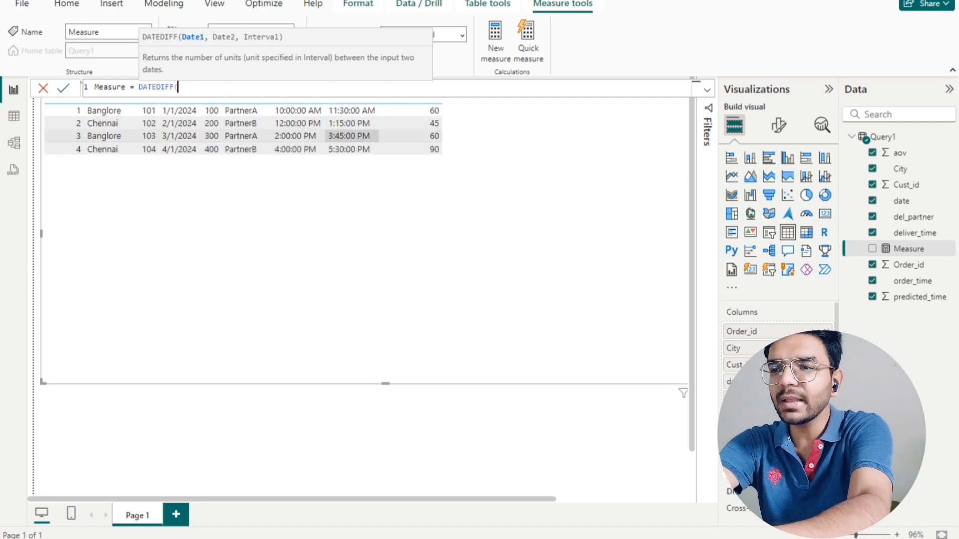
type("ord")
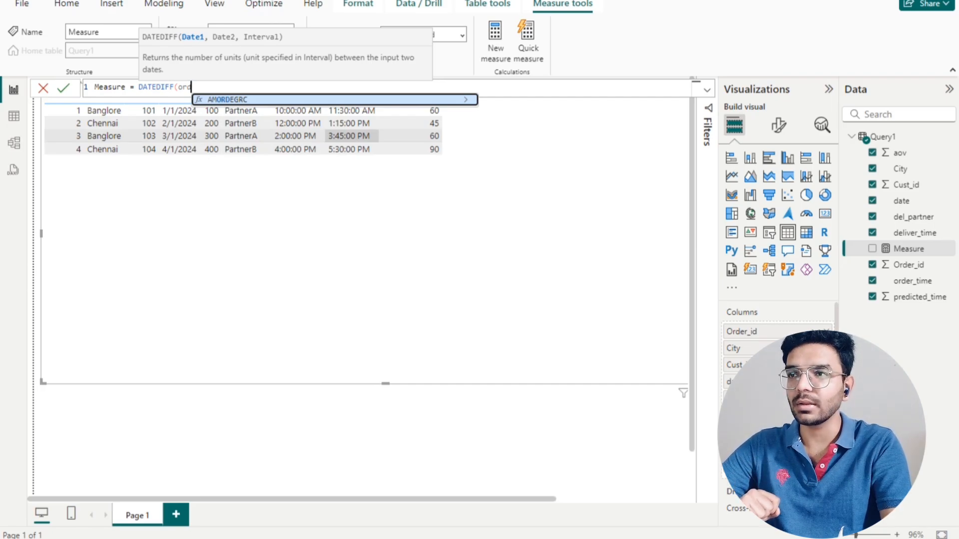
key("BackSpace")
key("BackSpace")
key("BackSpace")
key("BackSpace")
key("BackSpace")
key("BackSpace")
key("BackSpace")
key("BackSpace")
key("BackSpace")
key("BackSpace")
key("BackSpace")
key("BackSpace")
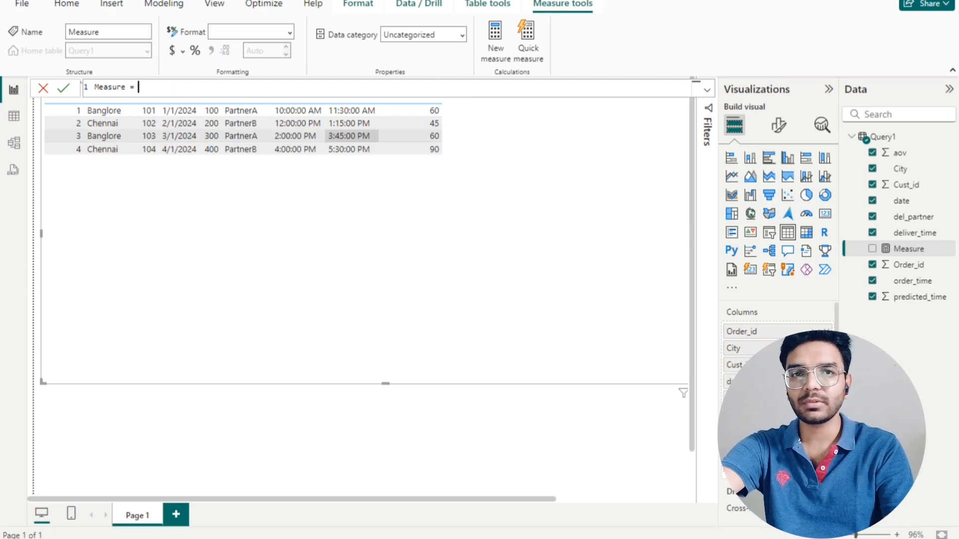
Step: On a new line of the measure formula, declare variable a as SELECTEDVALUE(Query1[deliver_time])
key("shift+Return")
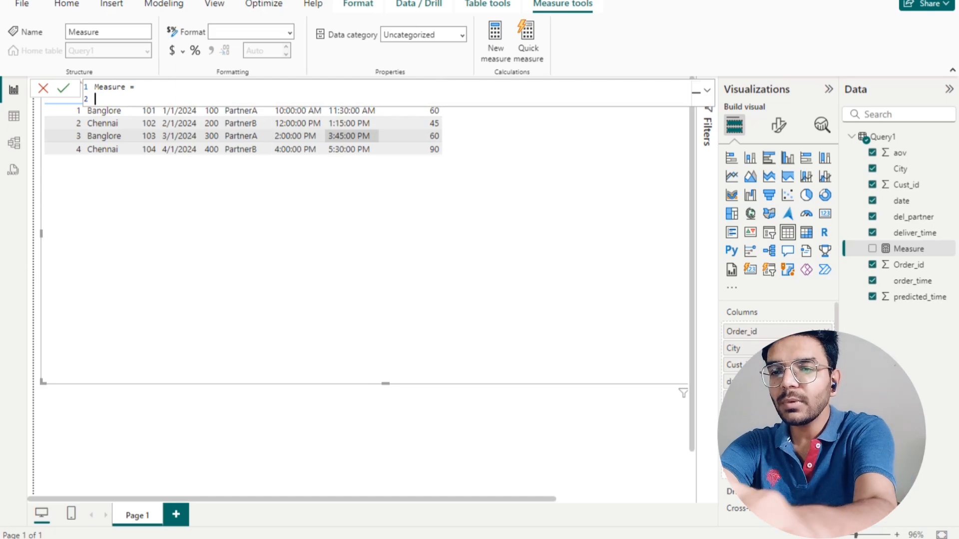
type("c")
key("BackSpace")
type("var ")
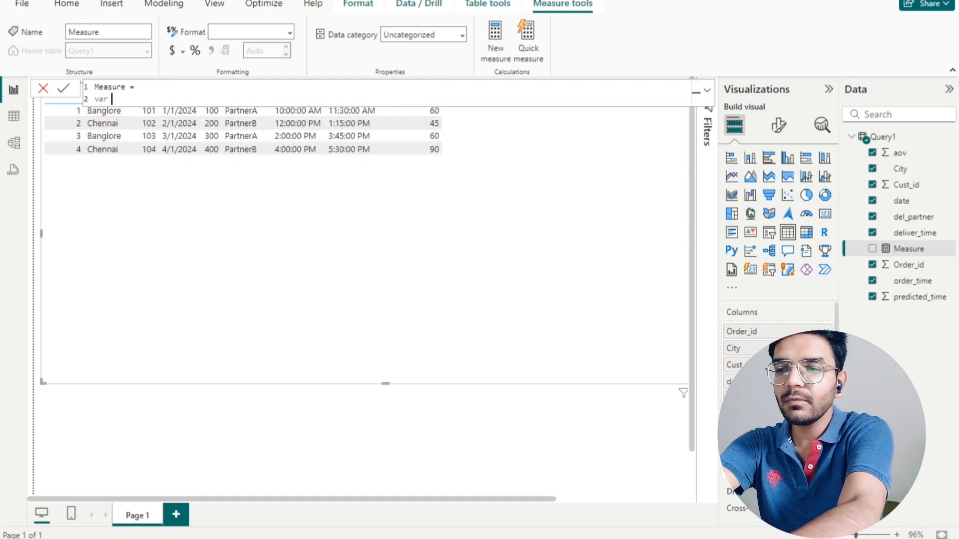
type("a = ")
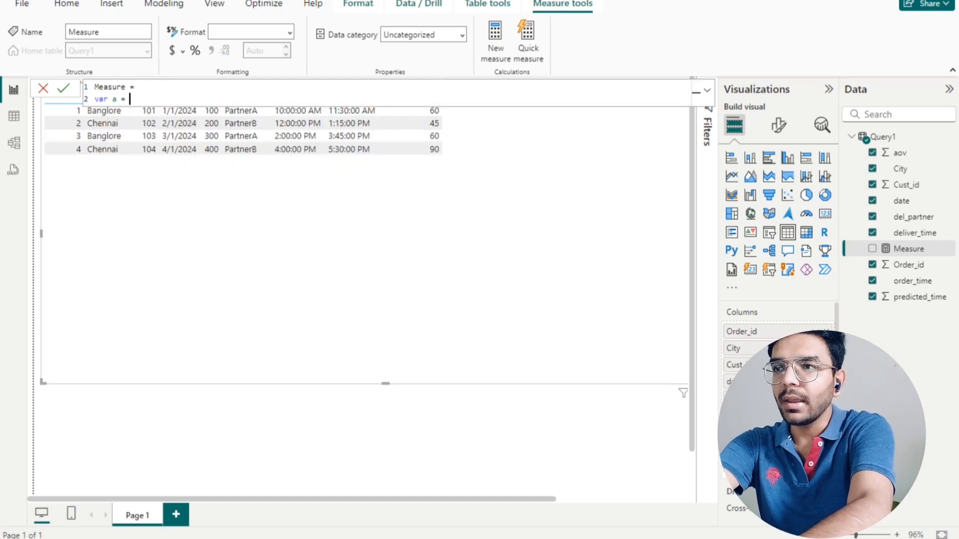
type("sele")
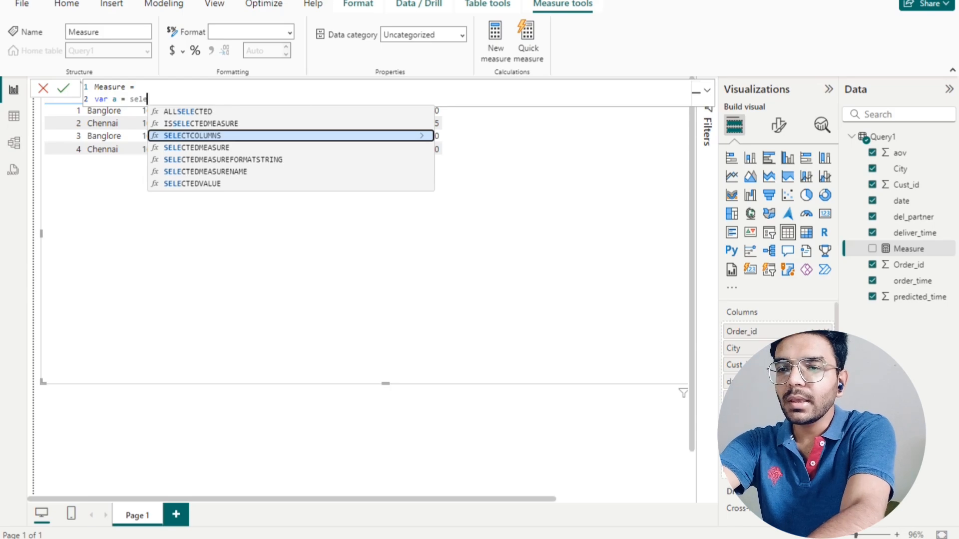
key("Down")
key("Down")
key("Down")
key("Down")
key("Tab")
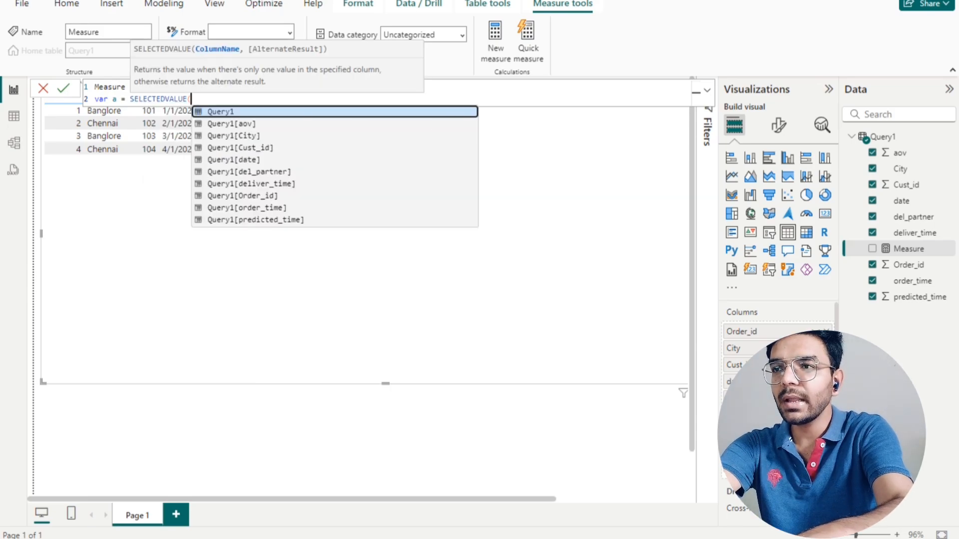
key("Down")
key("Down")
key("Down")
key("Down")
key("Down")
key("Down")
key("Down")
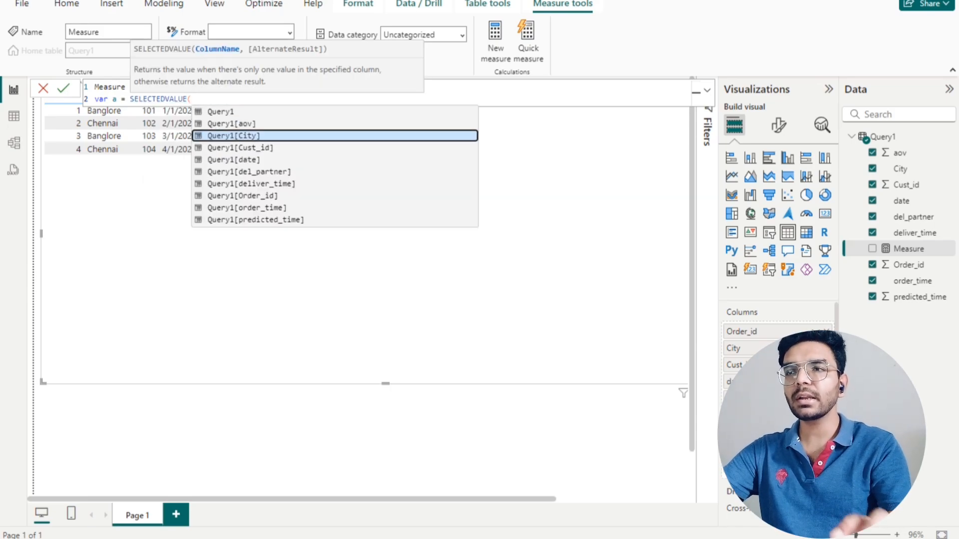
key("Down")
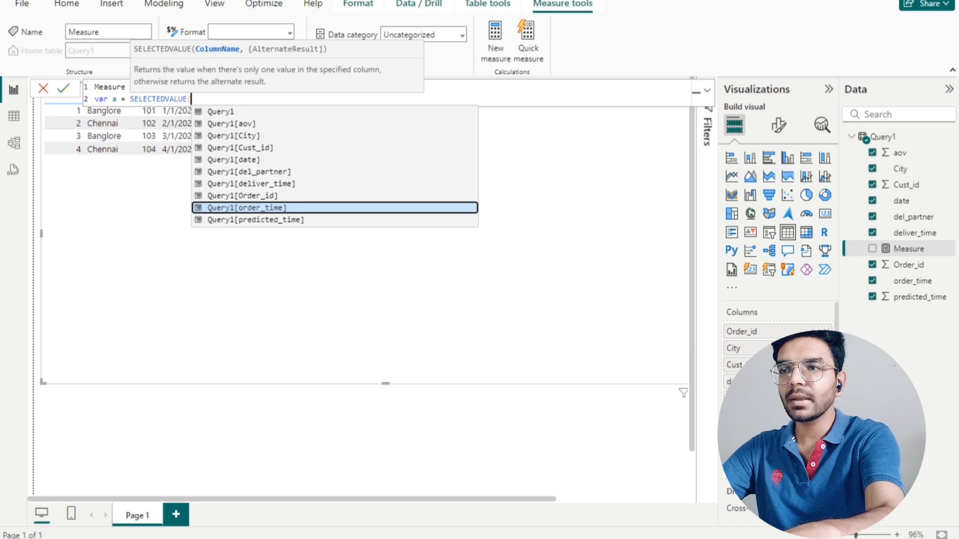
key("Up")
key("Up")
key("Up")
key("Down")
key("Tab")
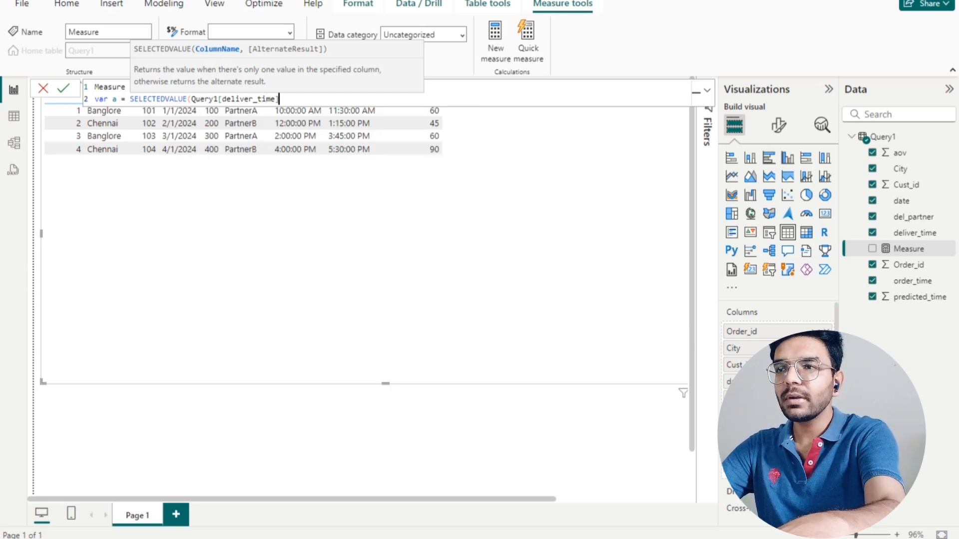
type(")")
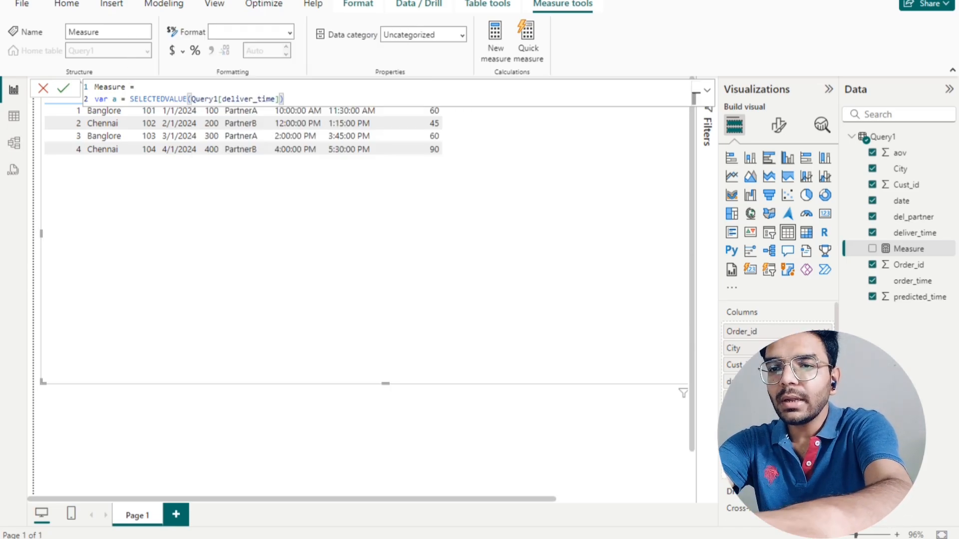
Step: Subtract SELECTEDVALUE(Query1[order_time]) from the deliver_time expression in variable a
type("- sel")
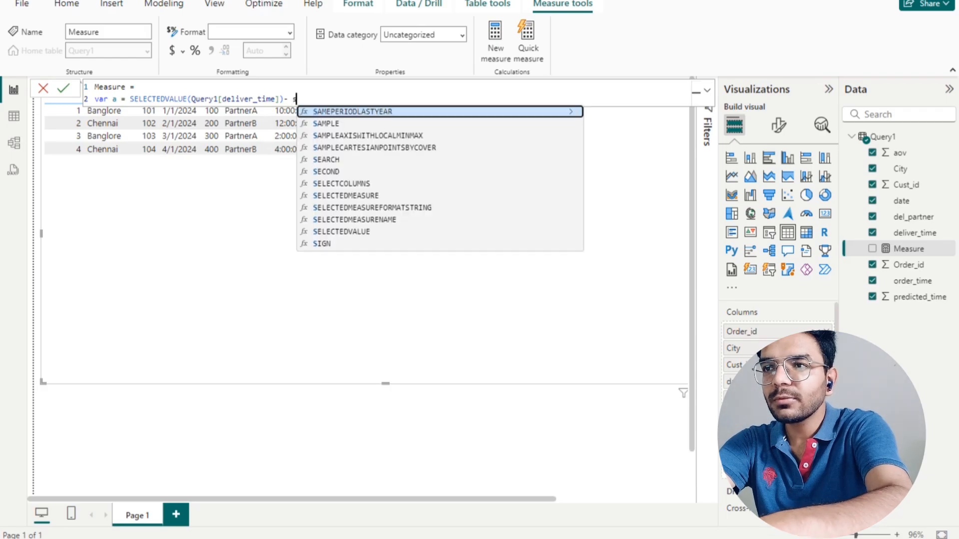
key("Down")
key("Down")
key("Down")
key("Down")
key("Tab")
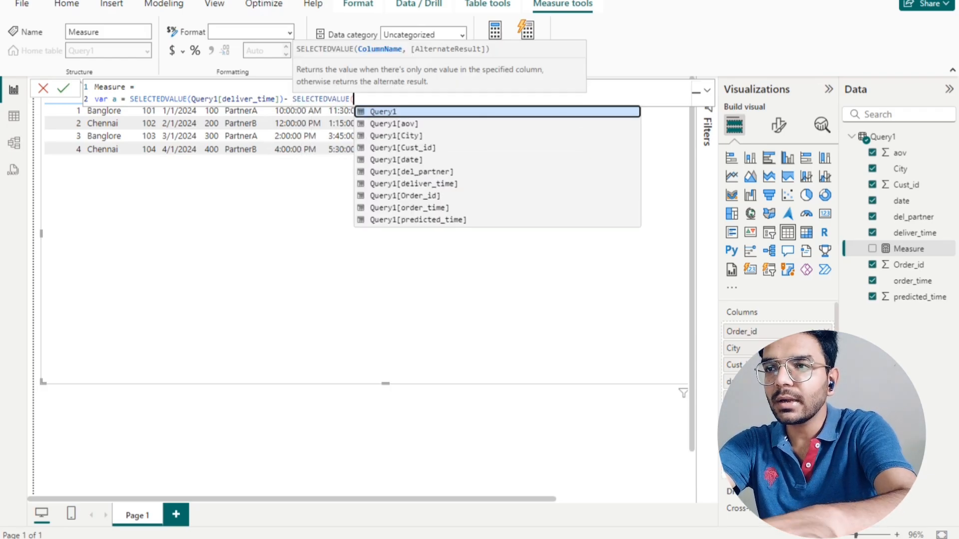
key("Down")
key("Down")
key("Down")
key("Down")
key("Down")
key("Down")
key("Down")
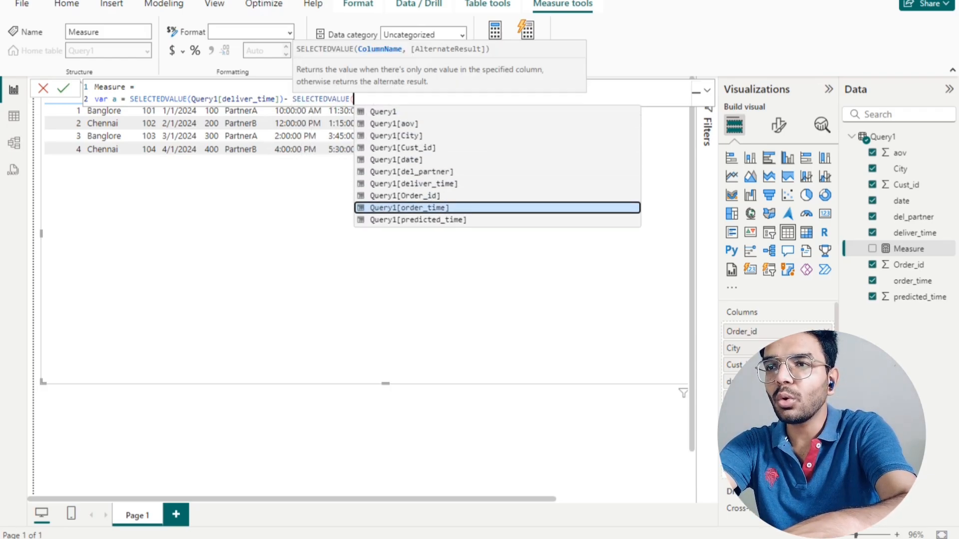
key("Tab")
type(")")
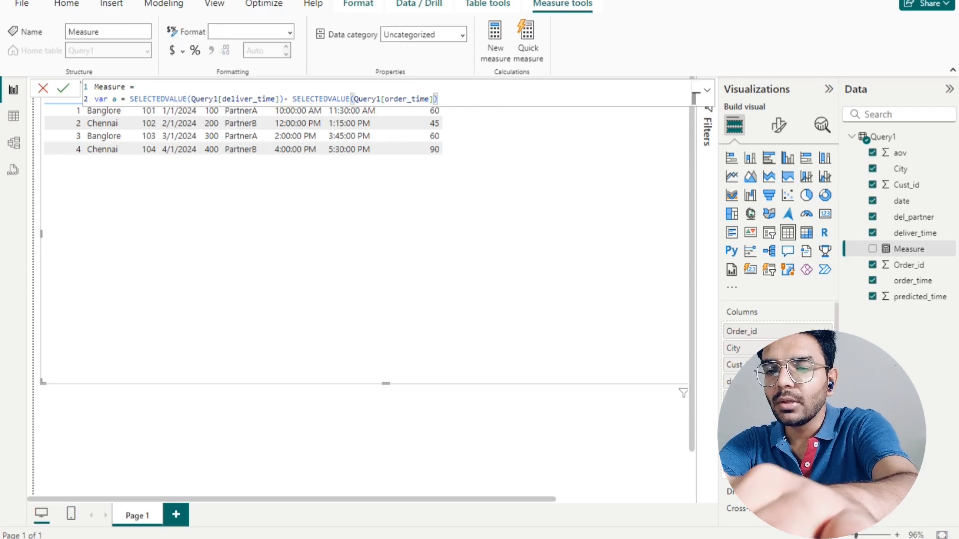
key("Return")
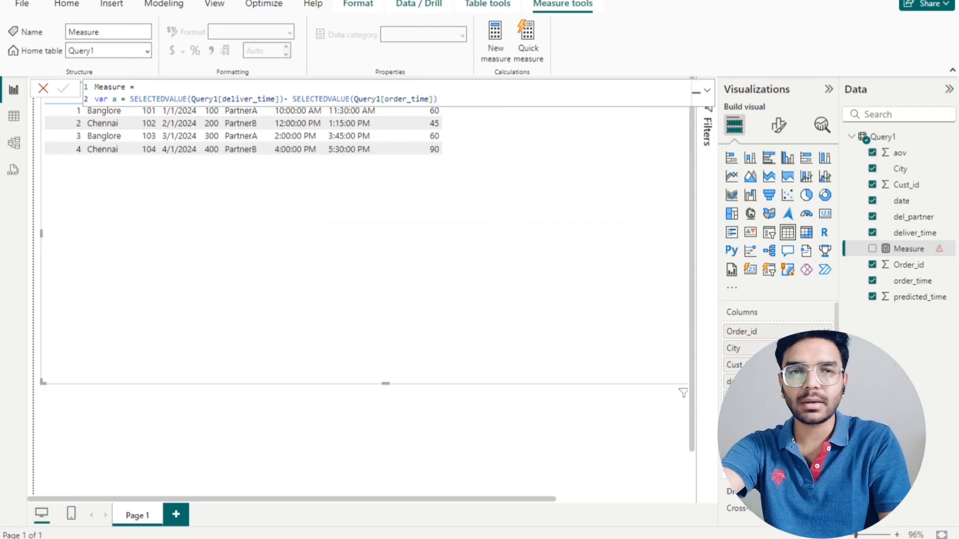
Step: Complete the measure with a line returning a, commit it, and add the measure to the table visual
key("shift+Return")
type("r")
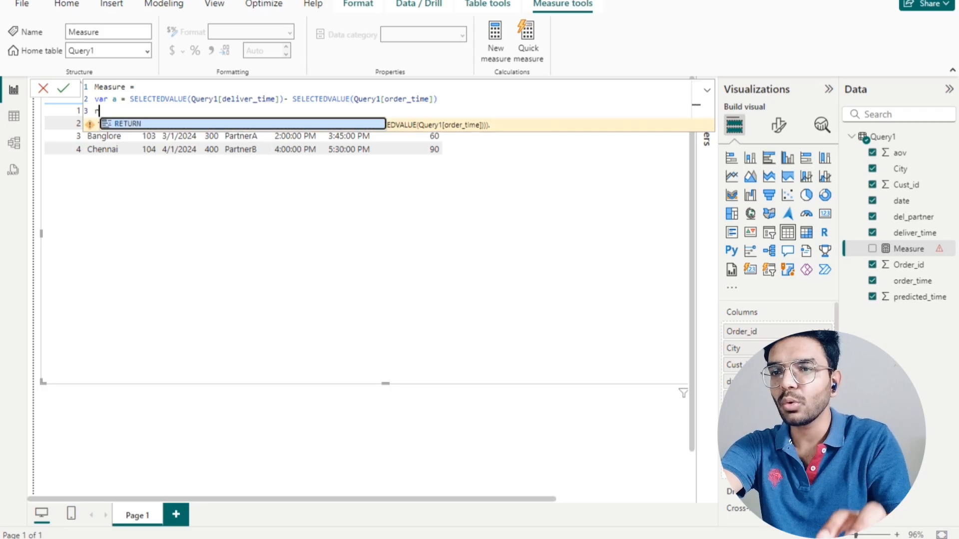
type("eturn a")
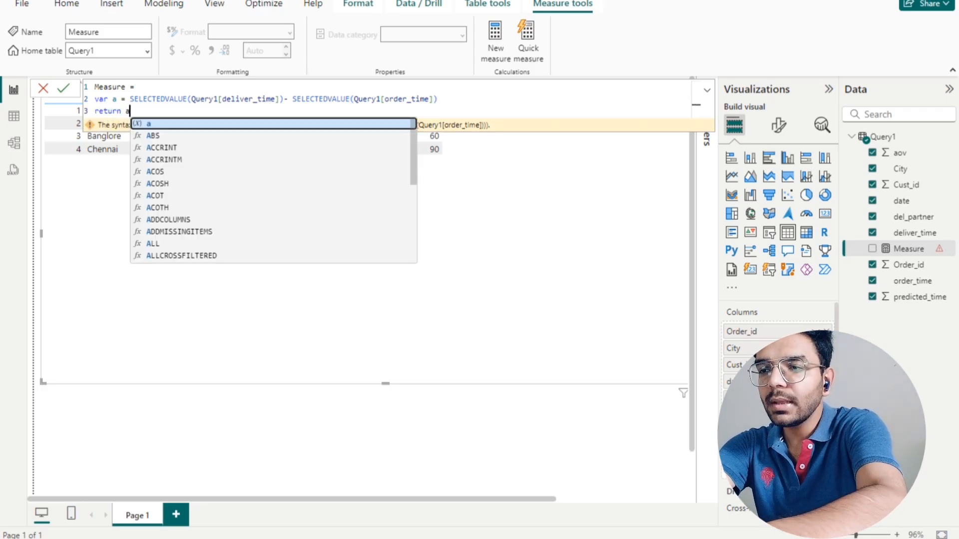
key("Escape")
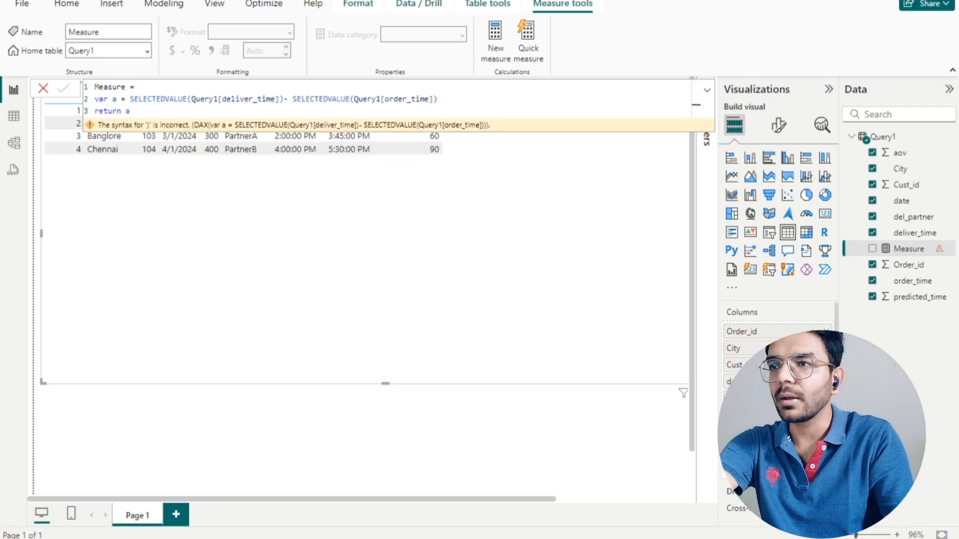
key("Return")
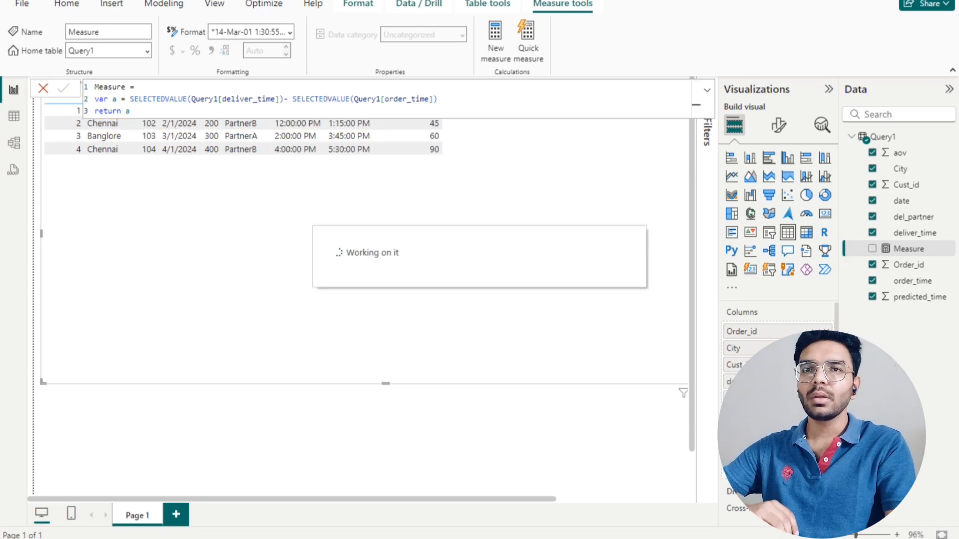
left_click_drag(904, 248, 644, 219)
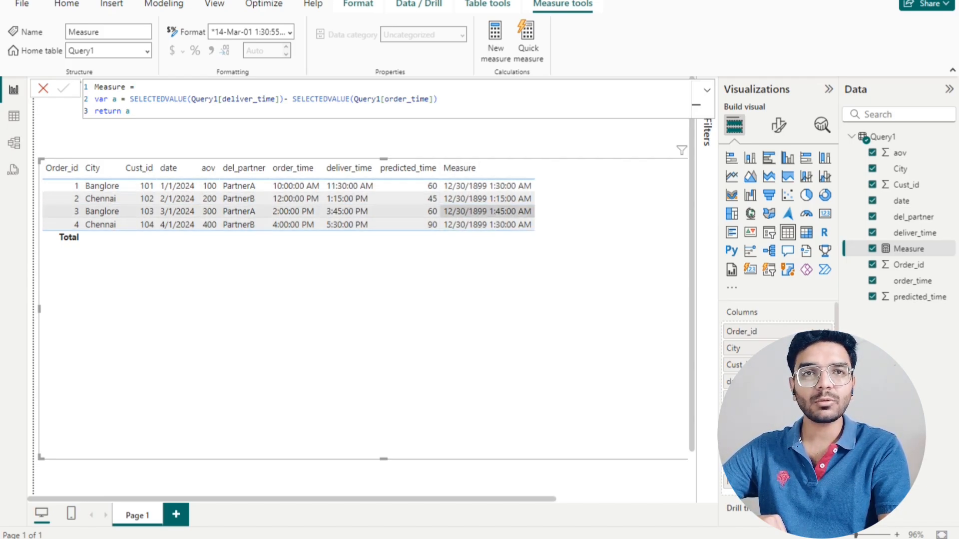
Step: Wrap the time difference in variable a in parentheses, multiply it by 24*60, and commit the measure
left_click(130, 99)
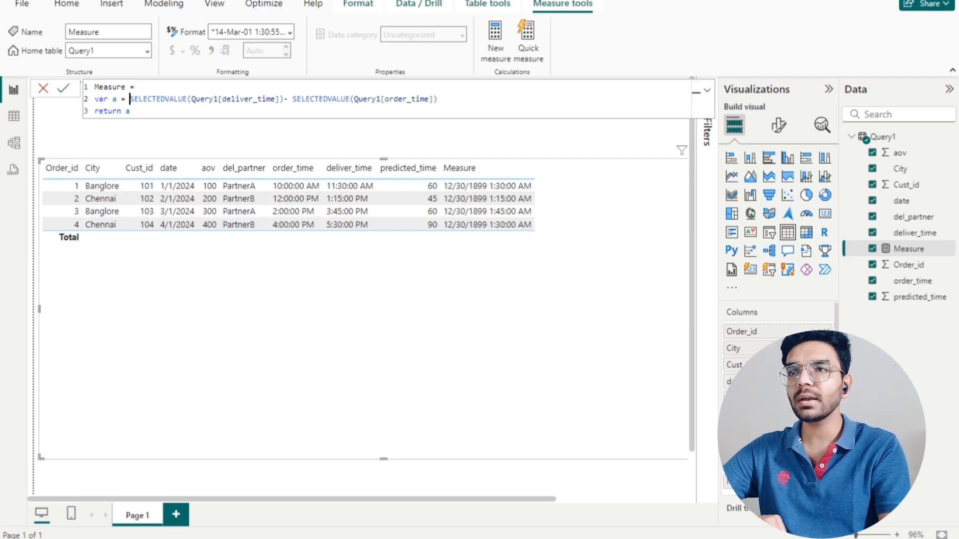
type("(")
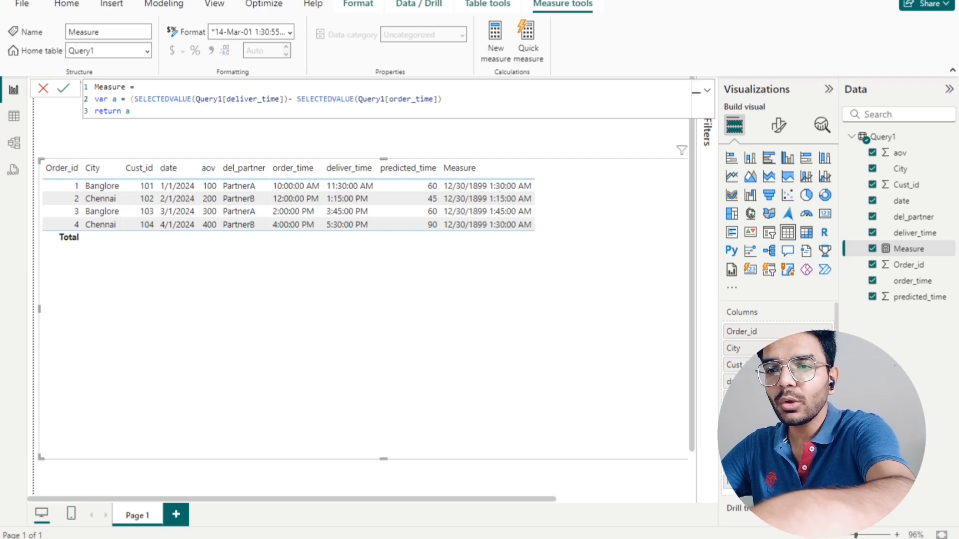
left_click(442, 99)
type(")")
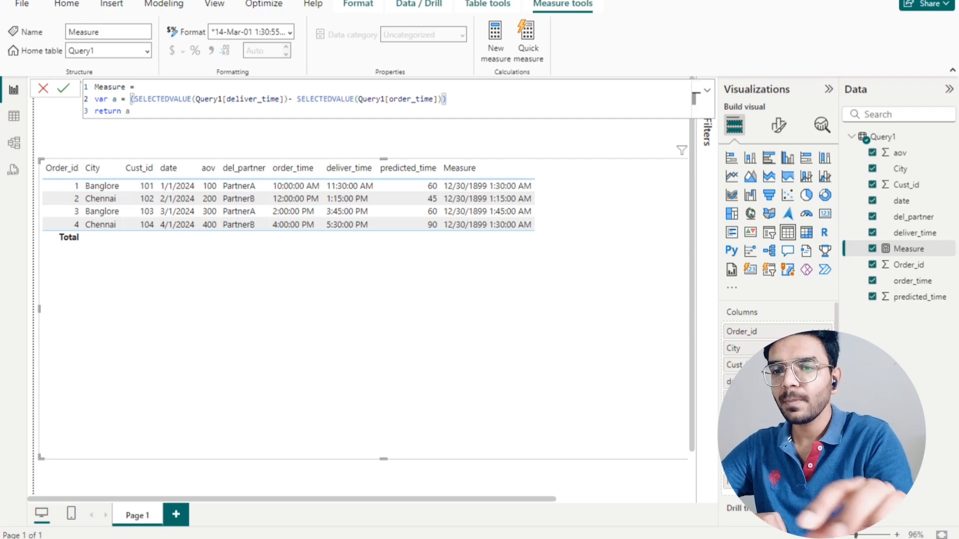
type("*24")
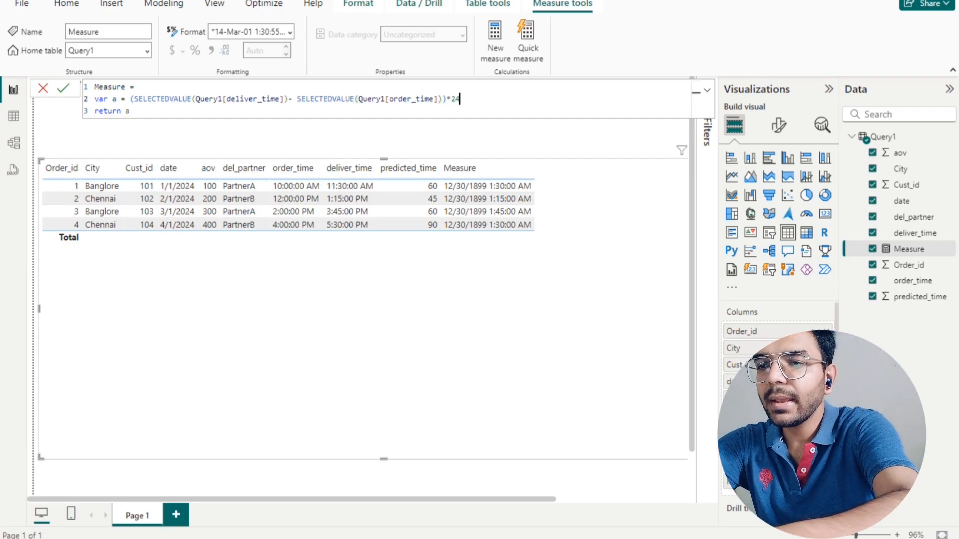
type("*")
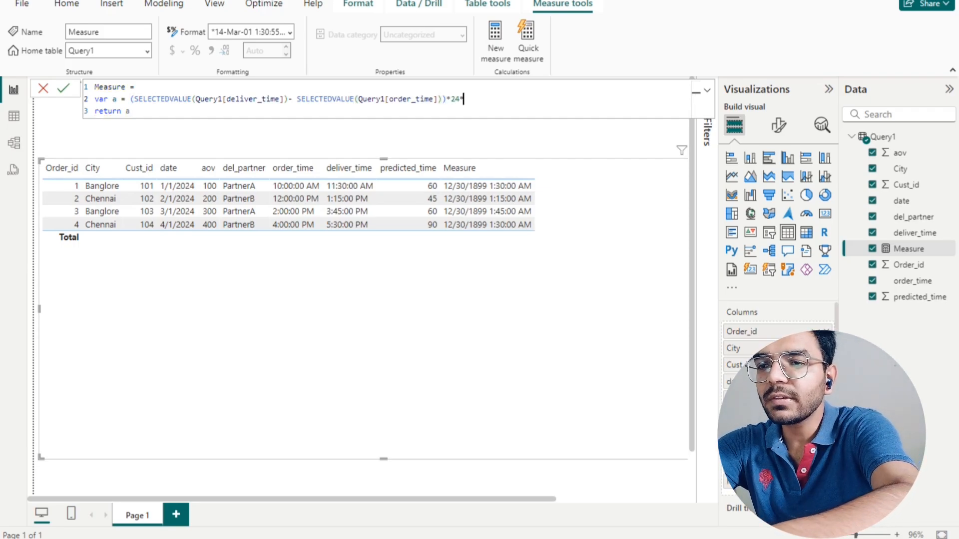
type("60")
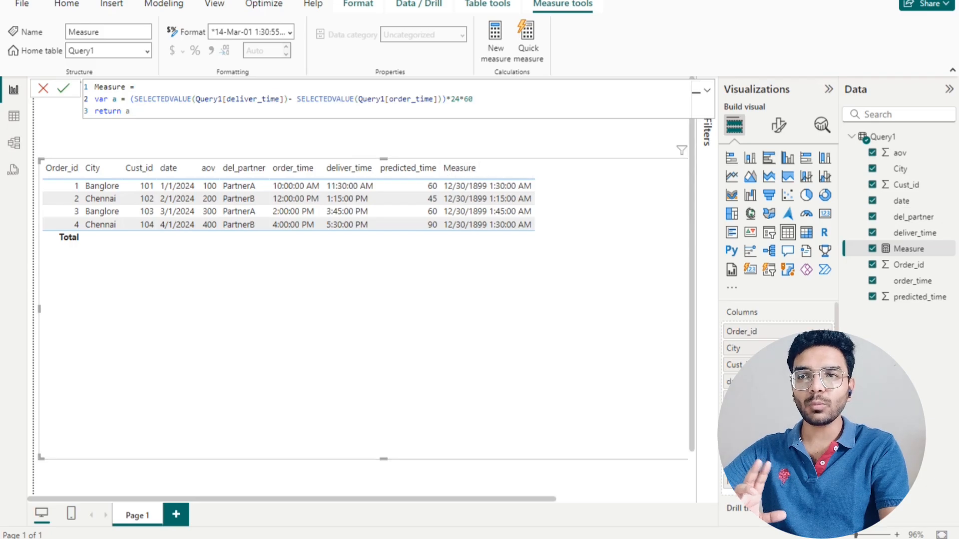
key("Return")
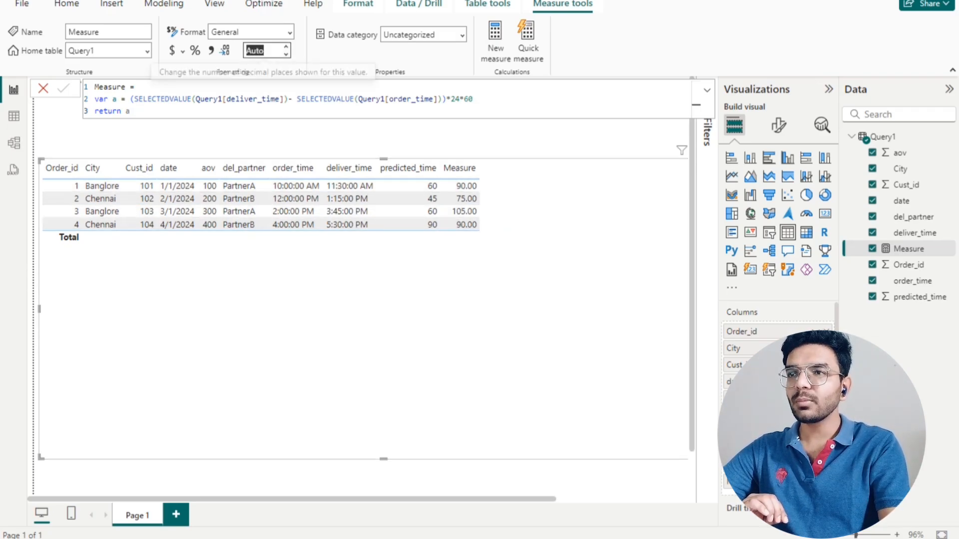
Step: Set the measure's number of decimal places to 0
left_click(264, 51)
type("0")
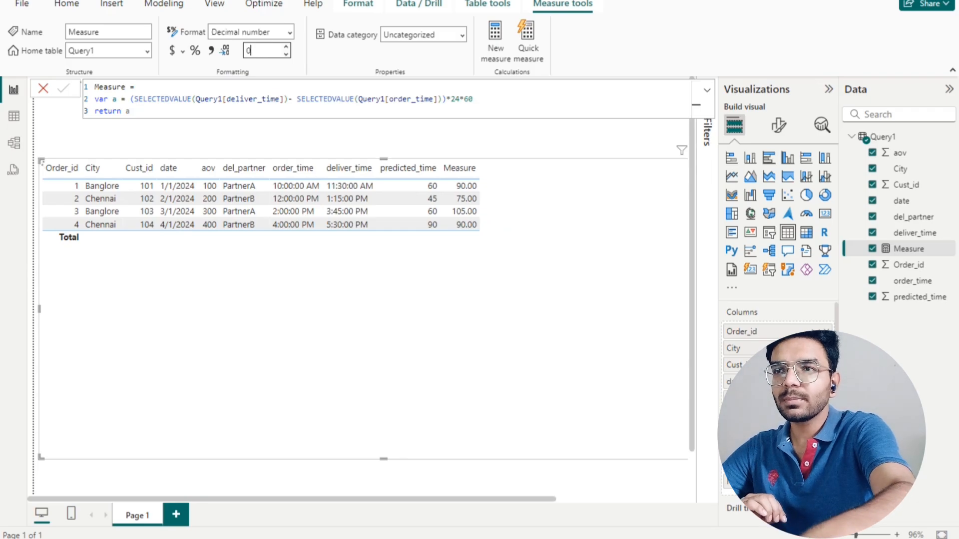
key("Return")
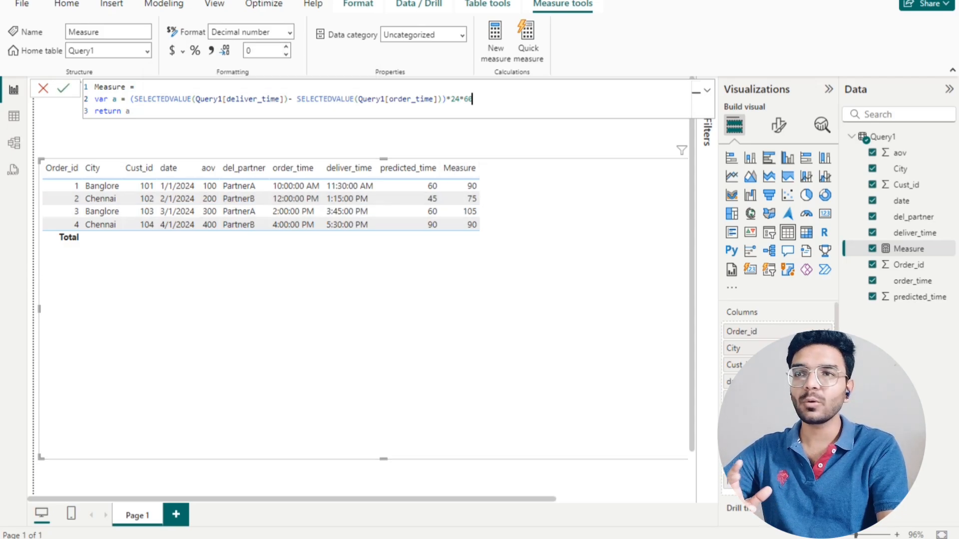
Step: Insert a line before the return statement that declares variable b as an IF function testing a
double_click(467, 98)
key("End")
key("shift+Return")
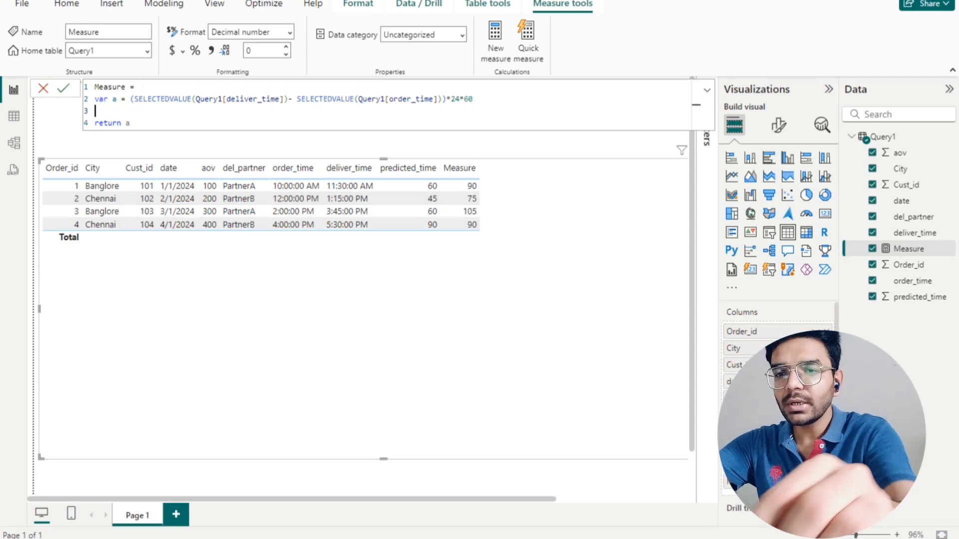
type("var ")
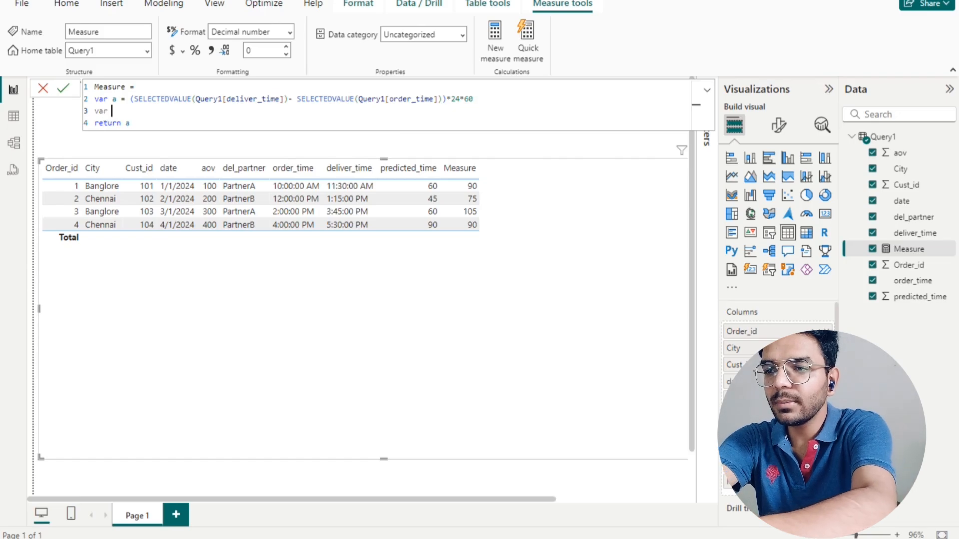
type("b = ")
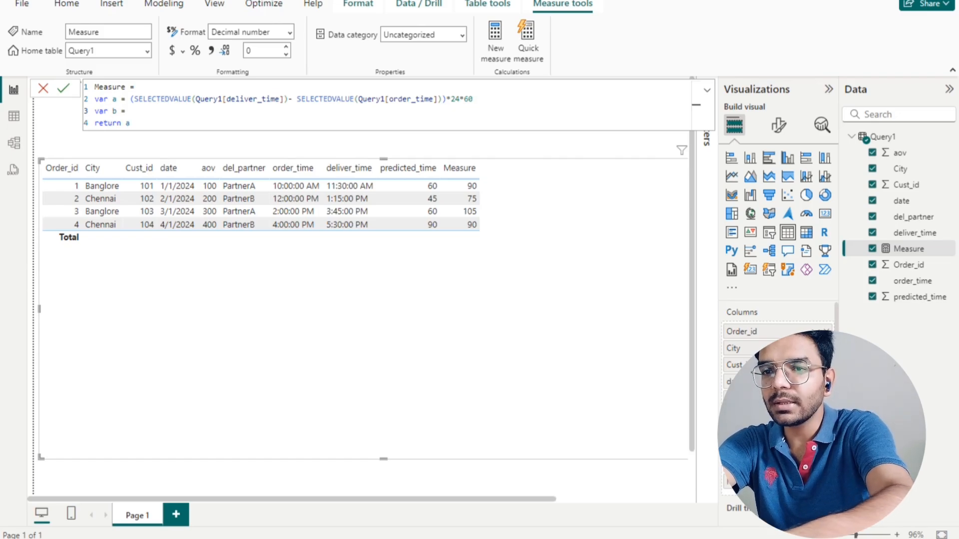
type("IF(")
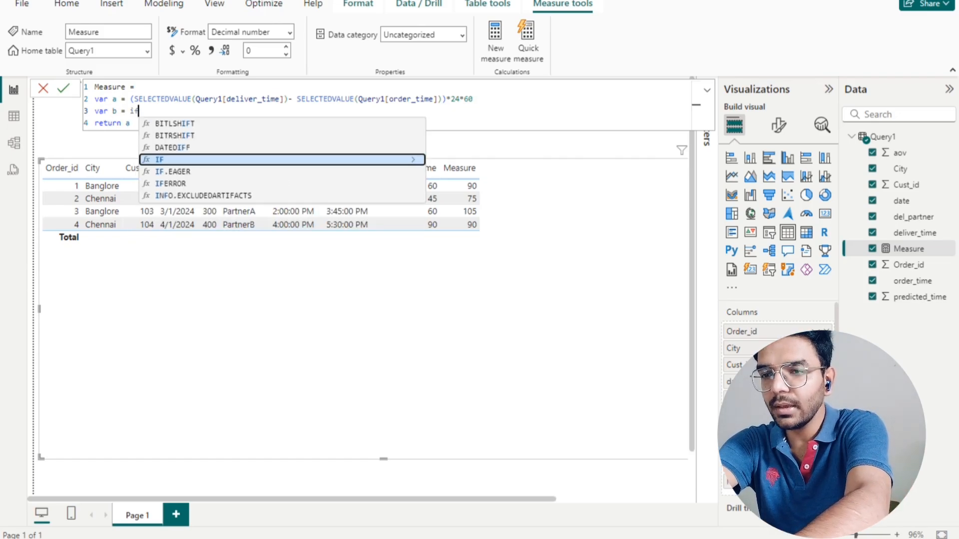
type("a")
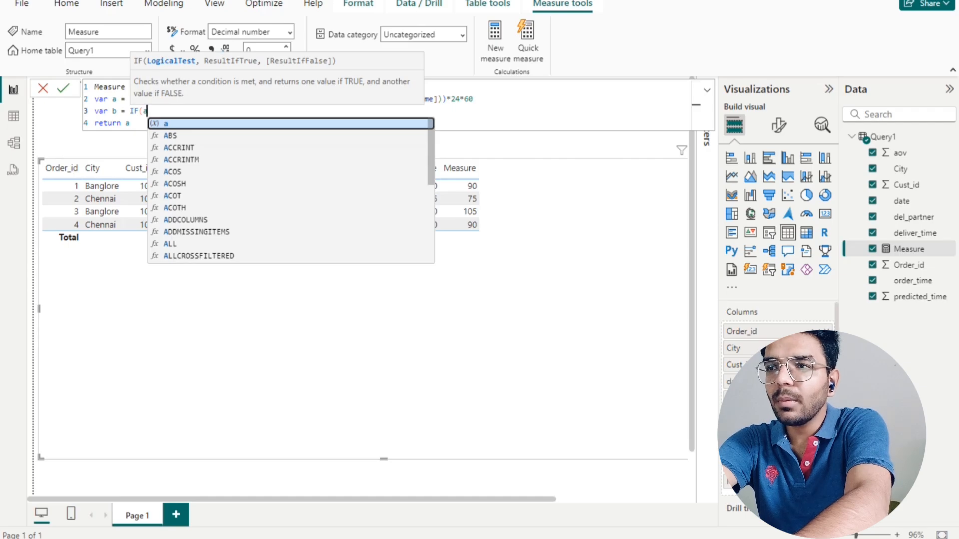
Step: Make the IF condition check whether a is greater than SELECTEDVALUE(Query1[predicted_time])
type("> sele")
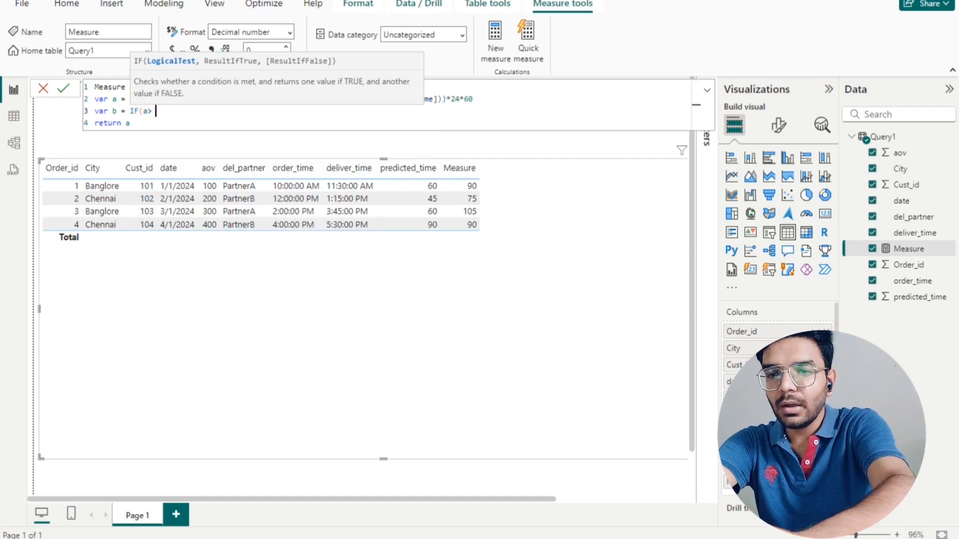
key("Down")
key("Down")
key("Down")
key("Down")
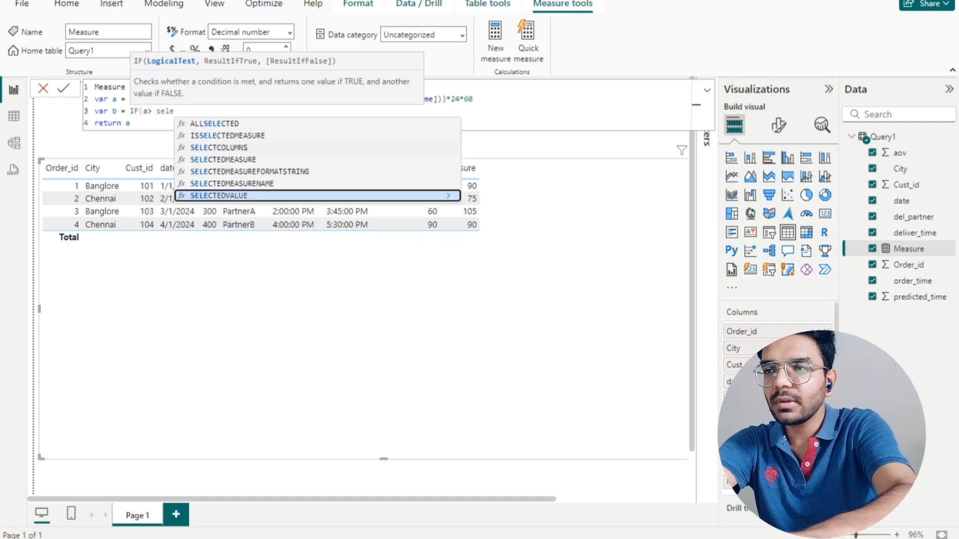
key("Tab")
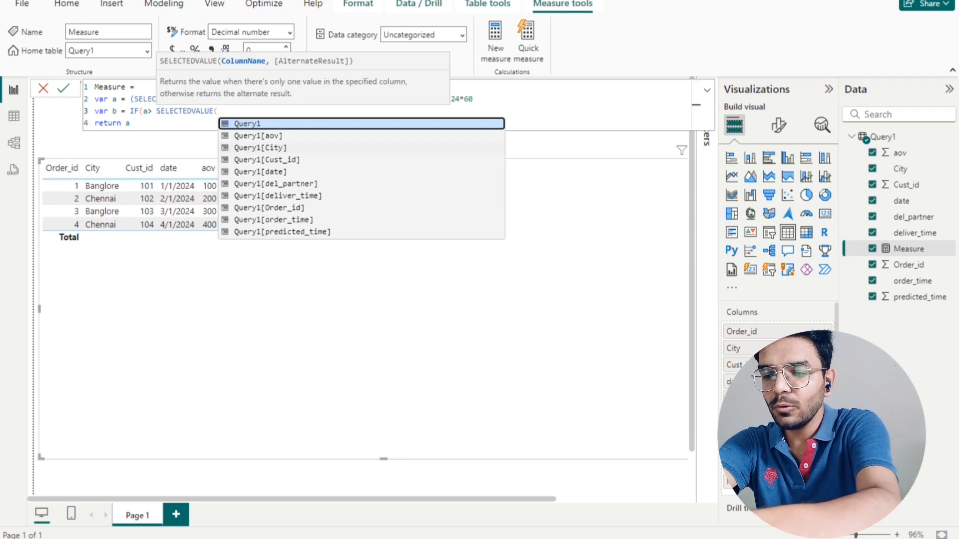
type("pred")
key("Tab")
type(")")
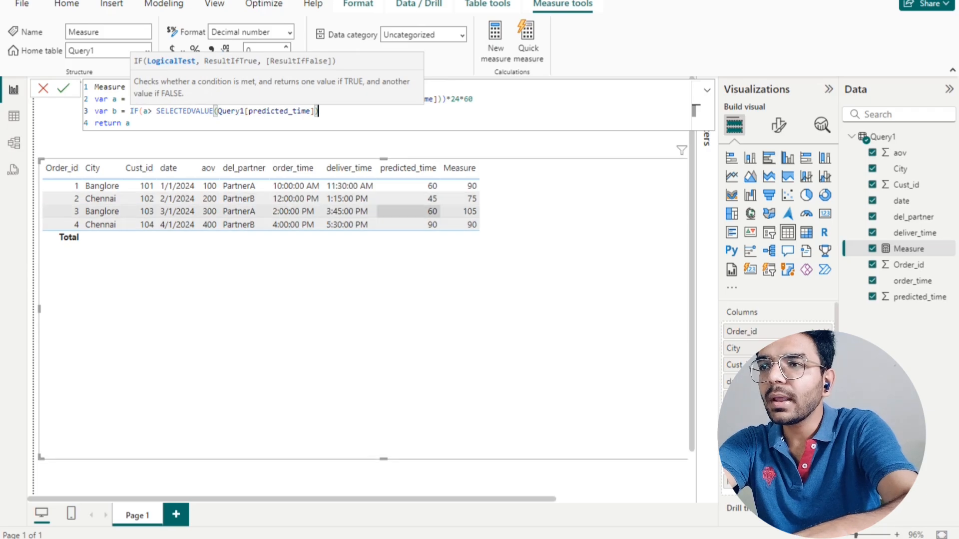
left_click(148, 111)
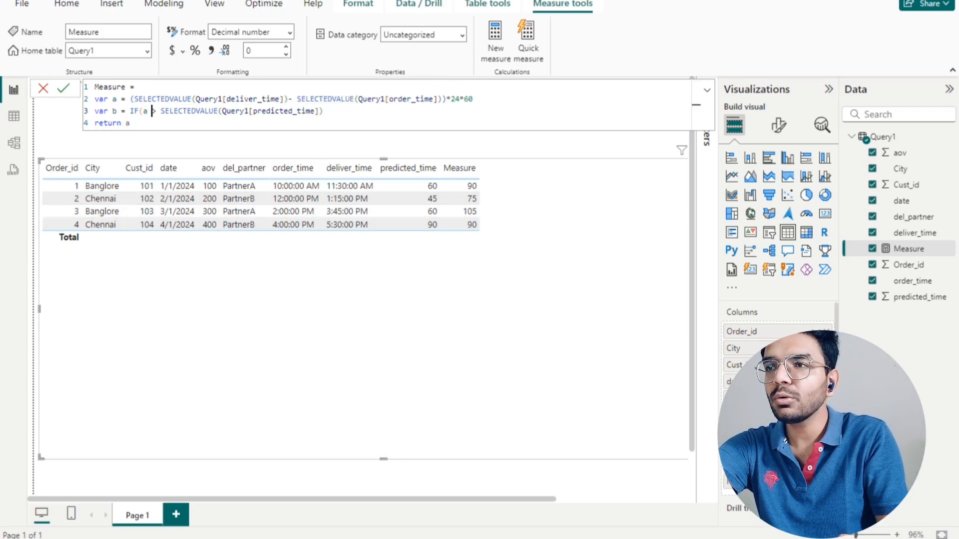
Step: Complete the IF function with "Delay" as the true result and "ontime" as the false result
left_click(324, 111)
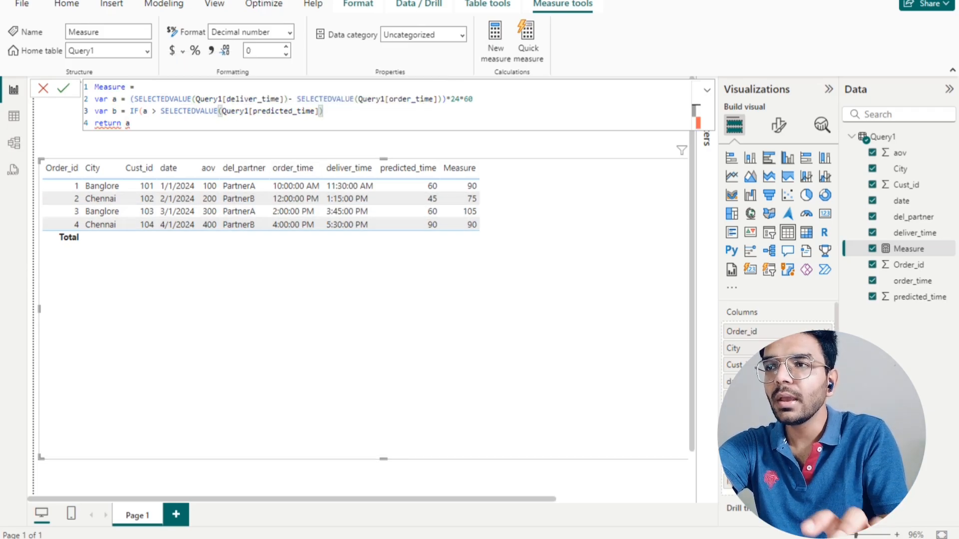
type(",\"De")
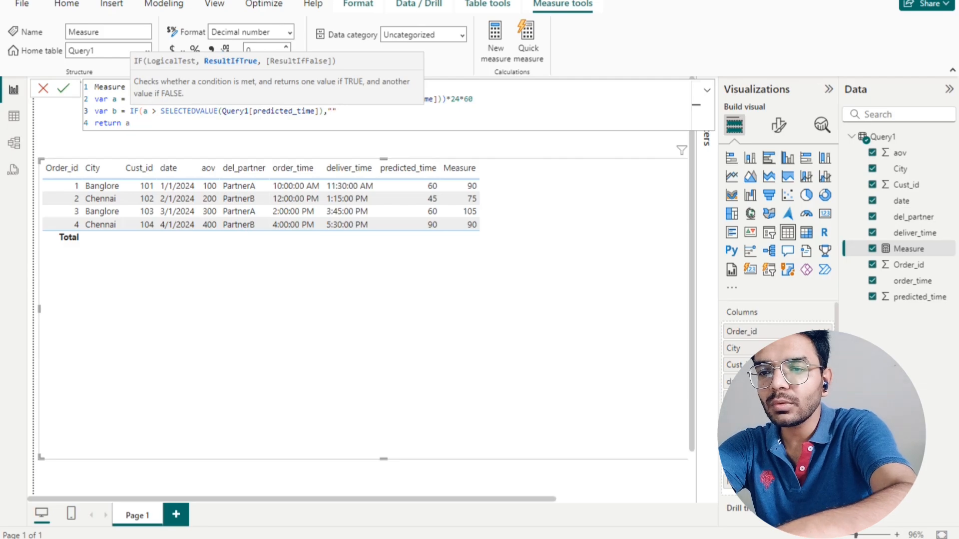
type("lay\",")
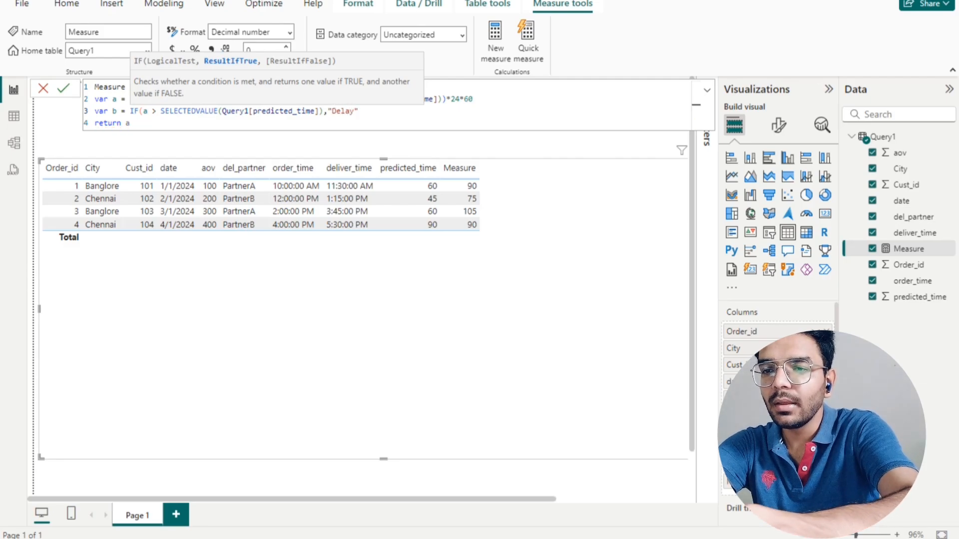
type("\"on")
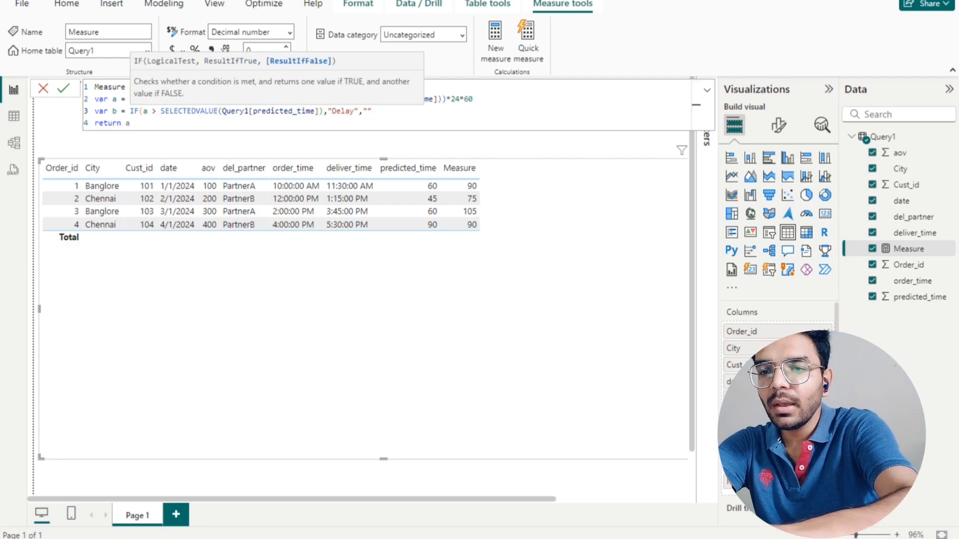
type("time")
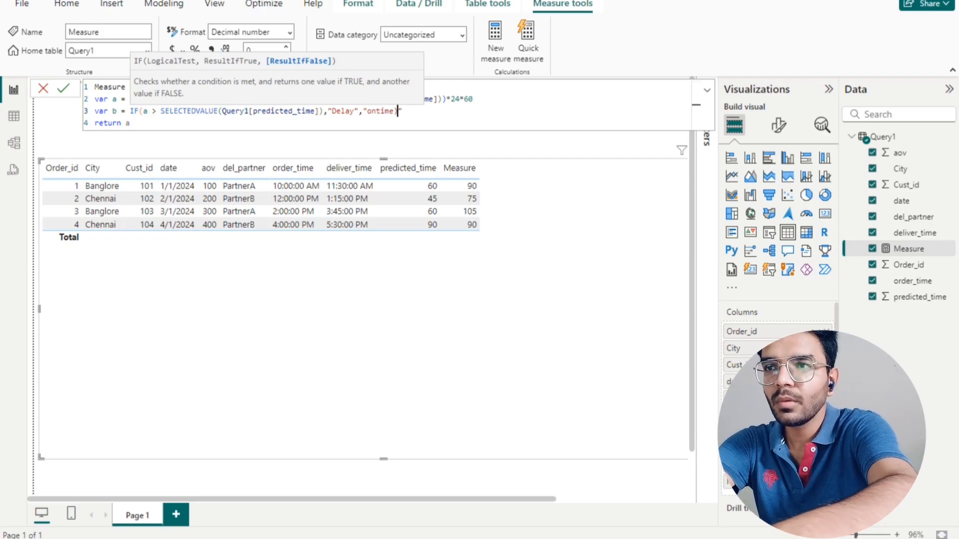
type("\"")
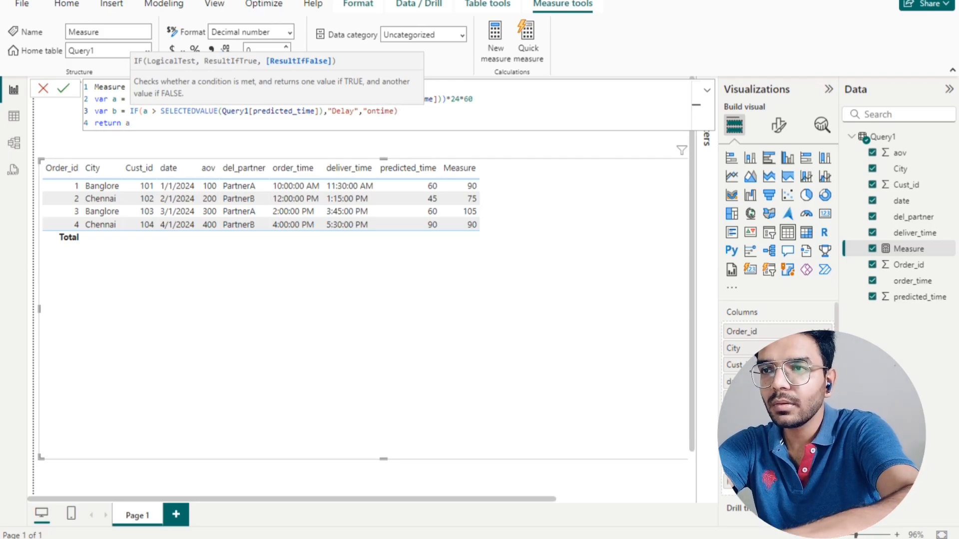
type(")")
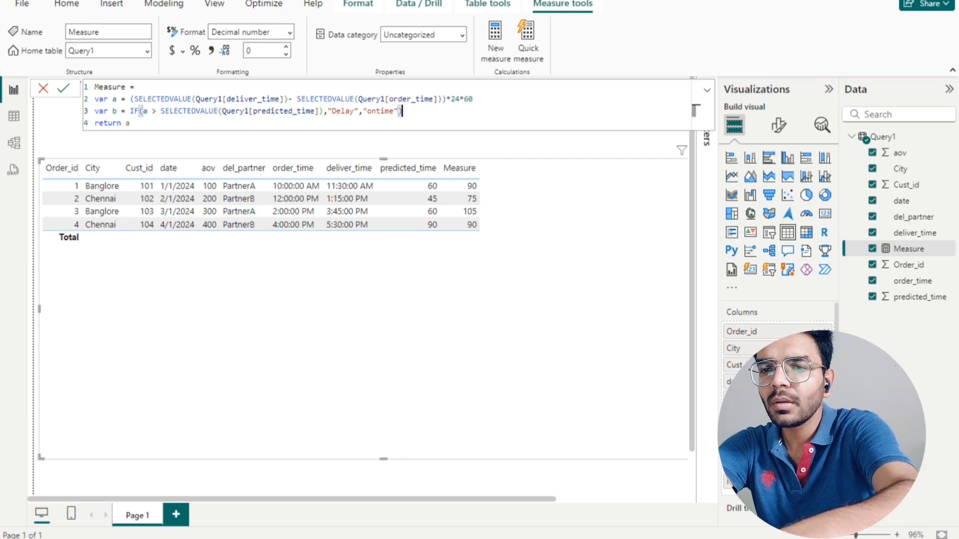
Step: Change the measure to return b instead of a and commit it
left_click(130, 124)
key("BackSpace")
type("b")
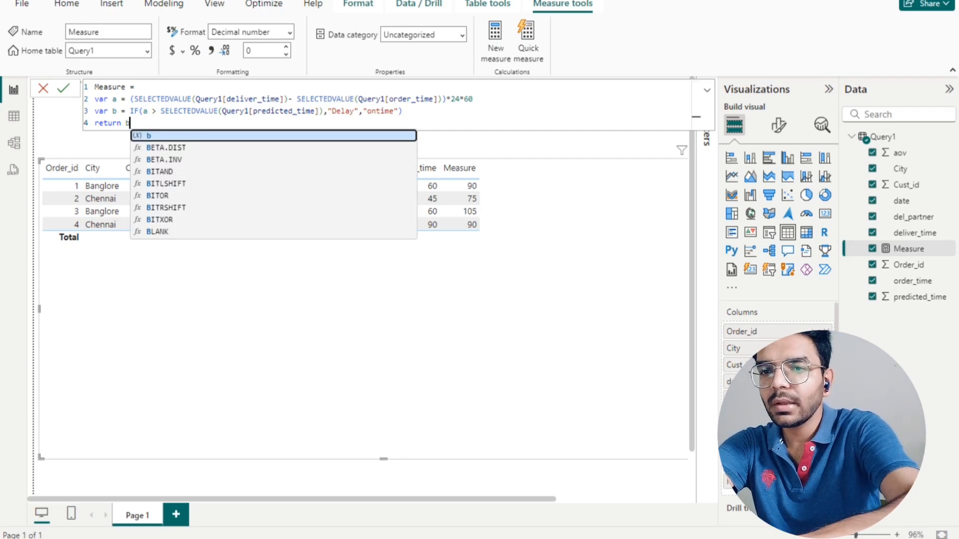
key("Escape")
key("Return")
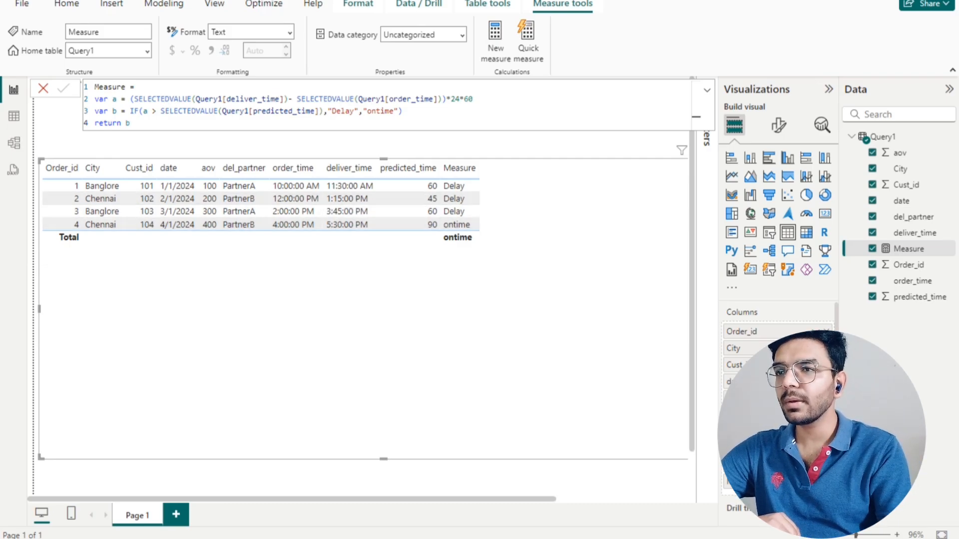
Step: Move the order table visual up the page and shorten its height to free space below it
left_click(115, 144)
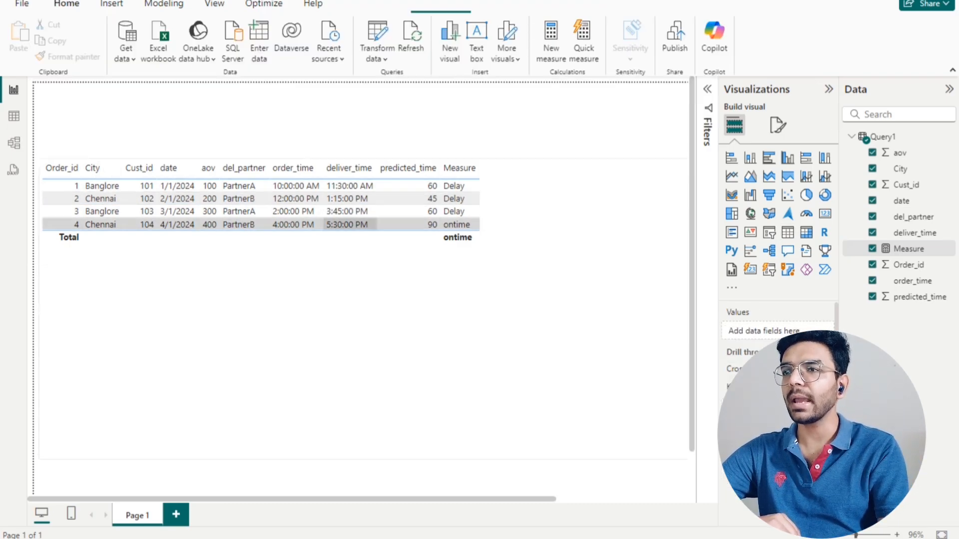
left_click(320, 270)
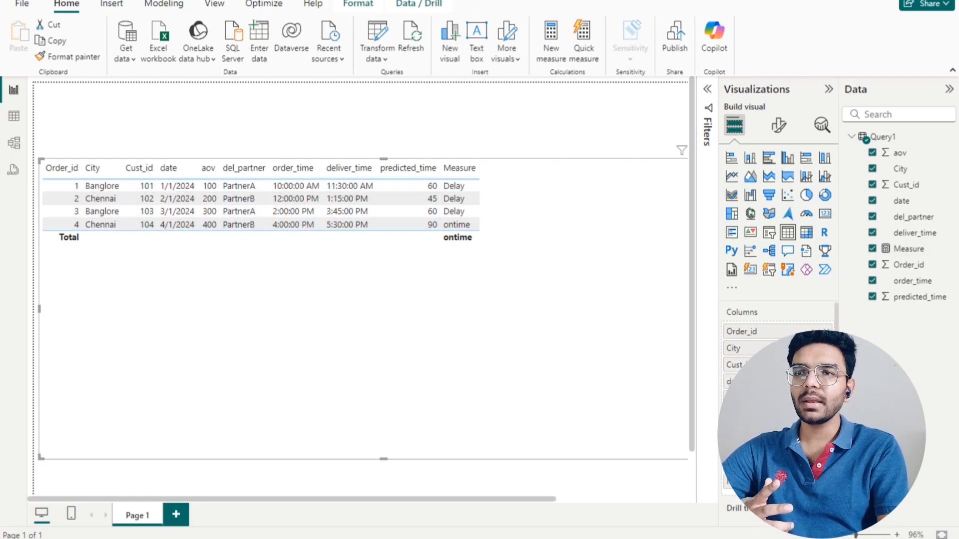
left_click_drag(320, 270, 315, 223)
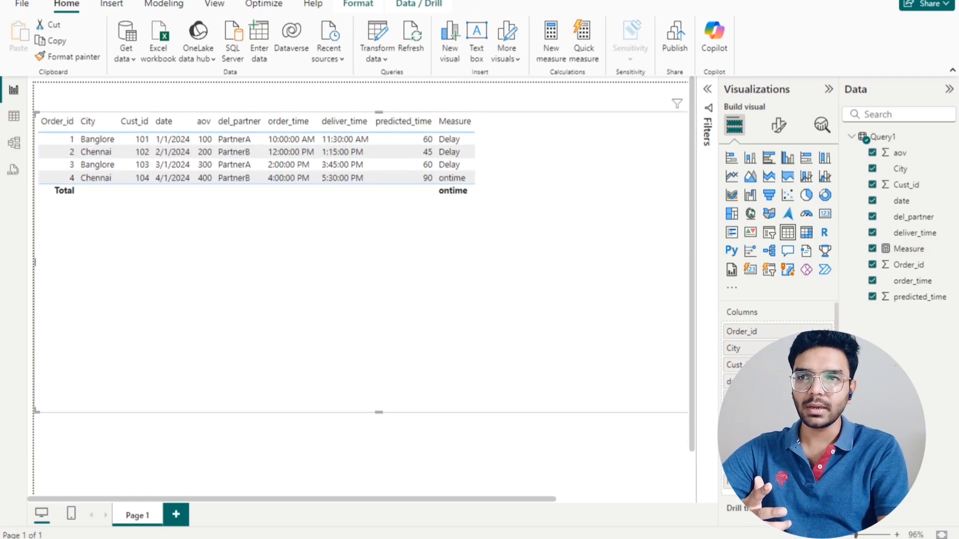
left_click_drag(378, 413, 379, 290)
left_click(425, 345)
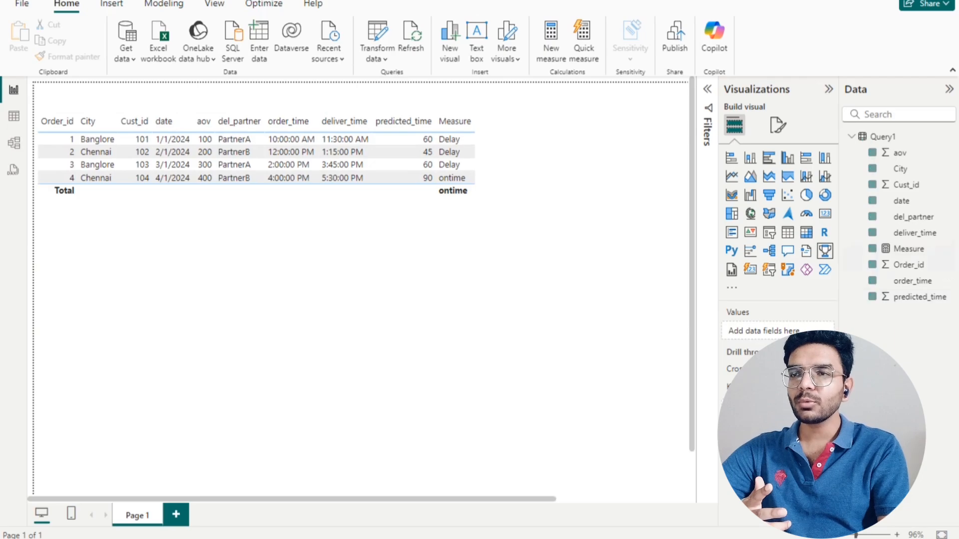
Step: Add a second table visual below the first with the del_partner field, and select the Query1 table in the data model
left_click(788, 232)
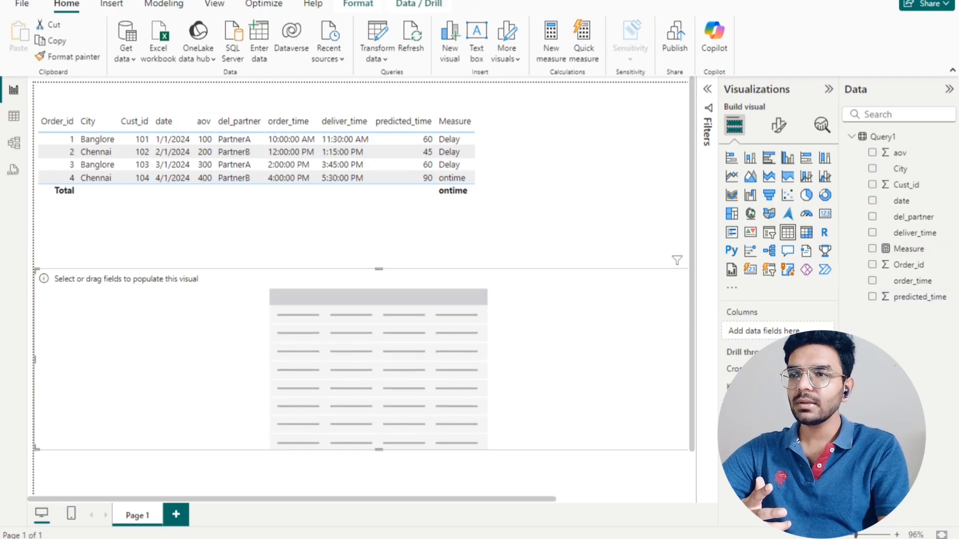
left_click_drag(913, 216, 279, 350)
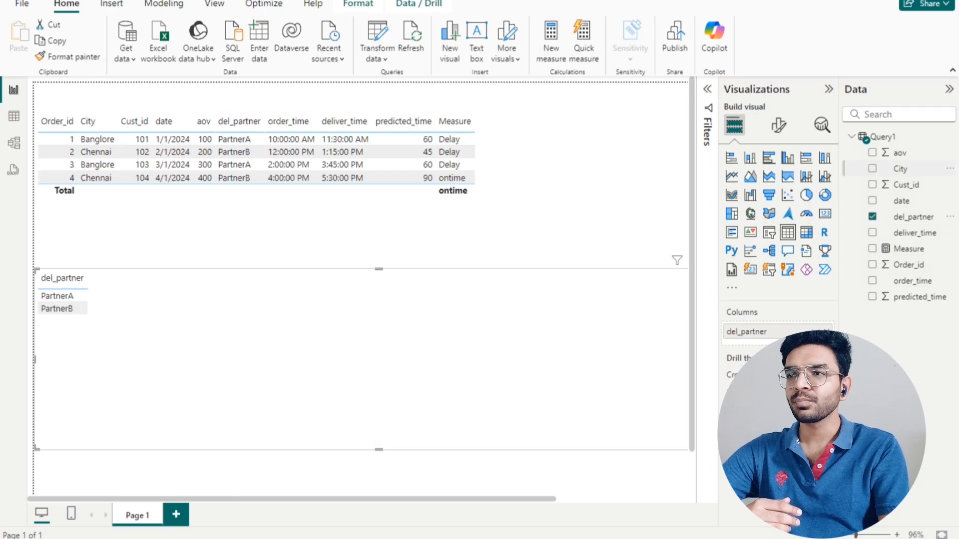
left_click(883, 137)
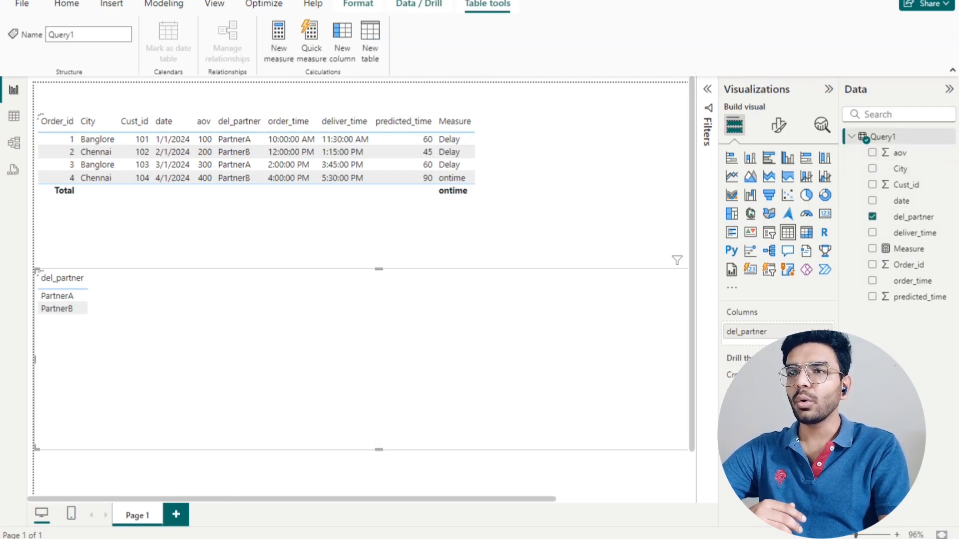
Step: Create a new measure in Query1 that begins with CALCULATE and counts the rows of Query1 with COUNTROWS
left_click(279, 42)
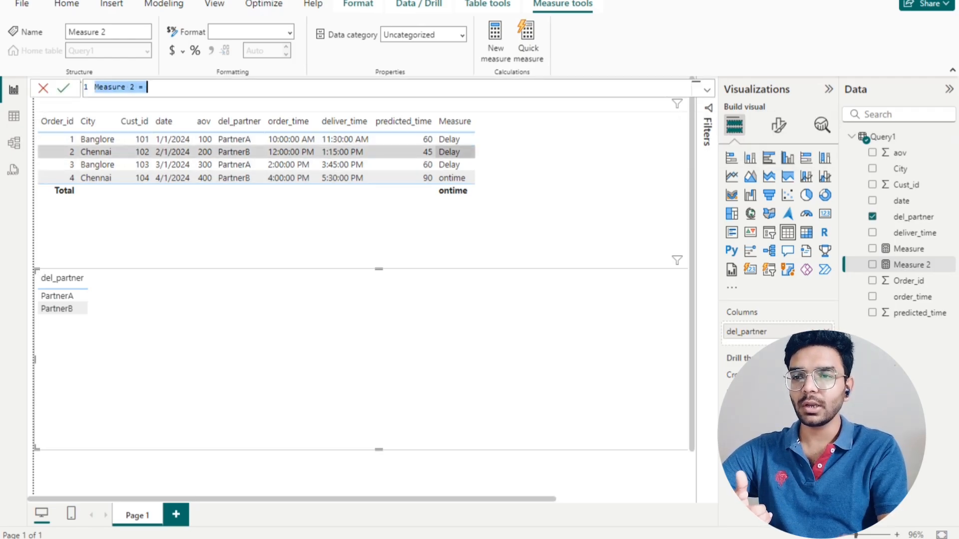
key("Right")
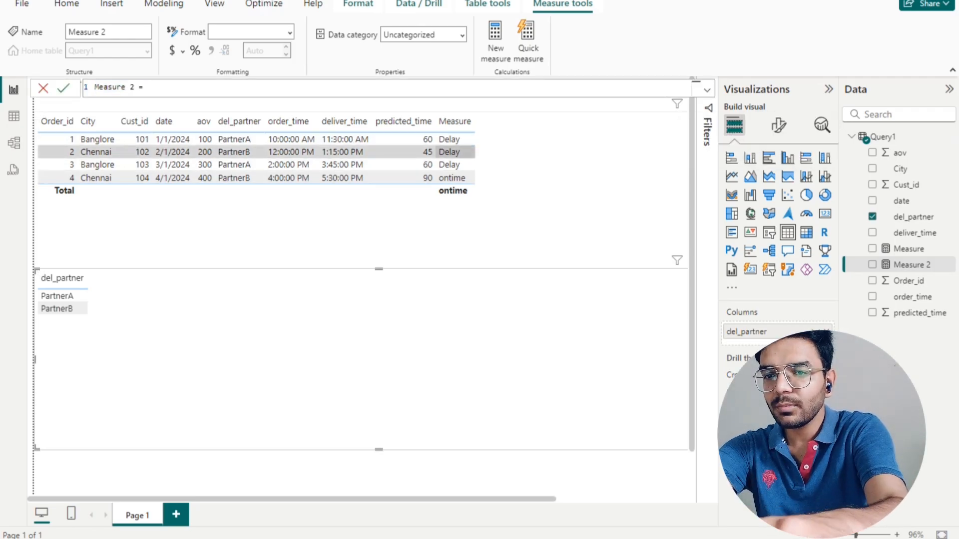
type("c")
key("Tab")
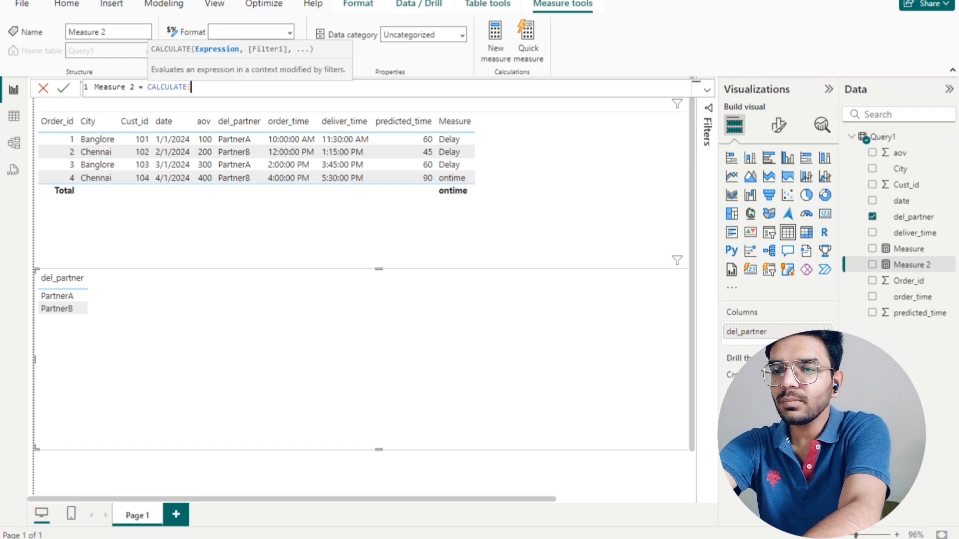
type("count")
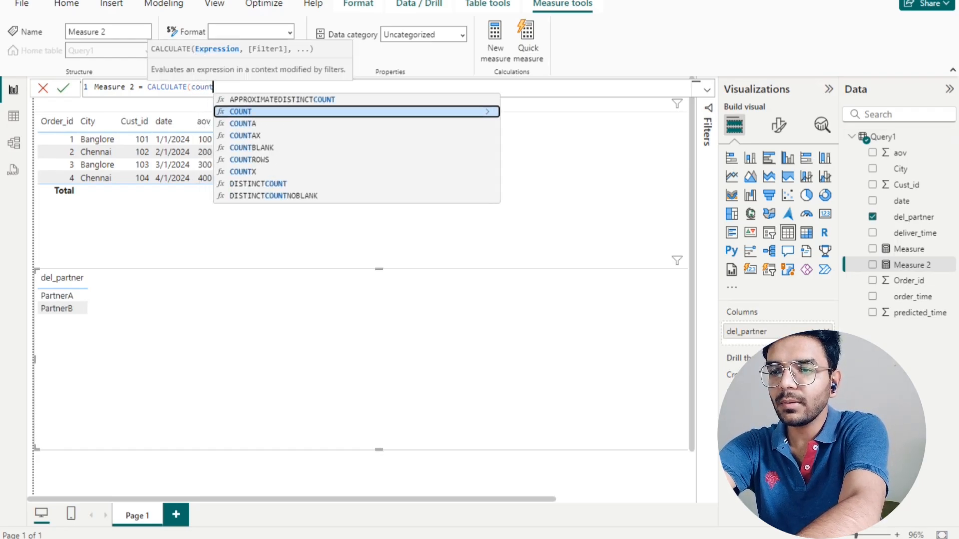
key("Down")
key("Down")
key("Down")
key("Down")
key("Tab")
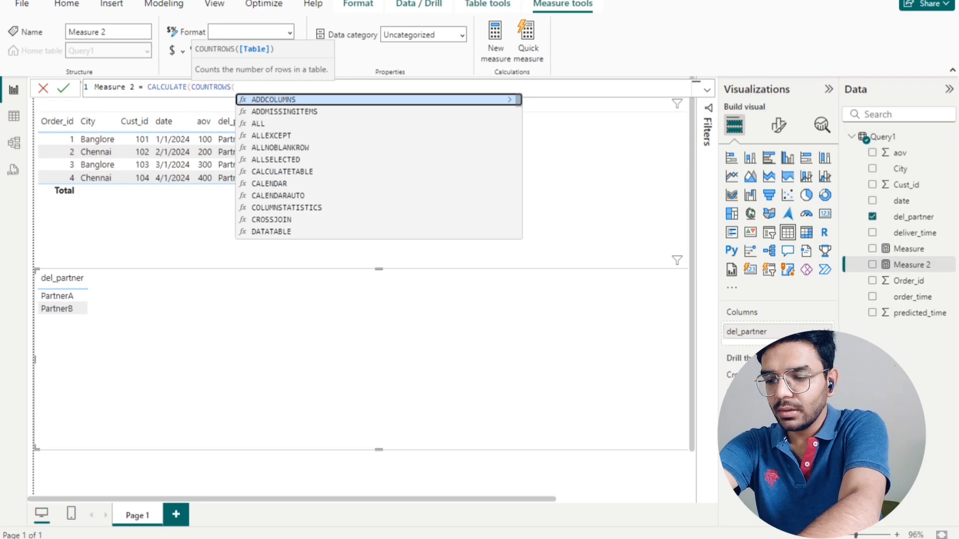
type("q")
key("Tab")
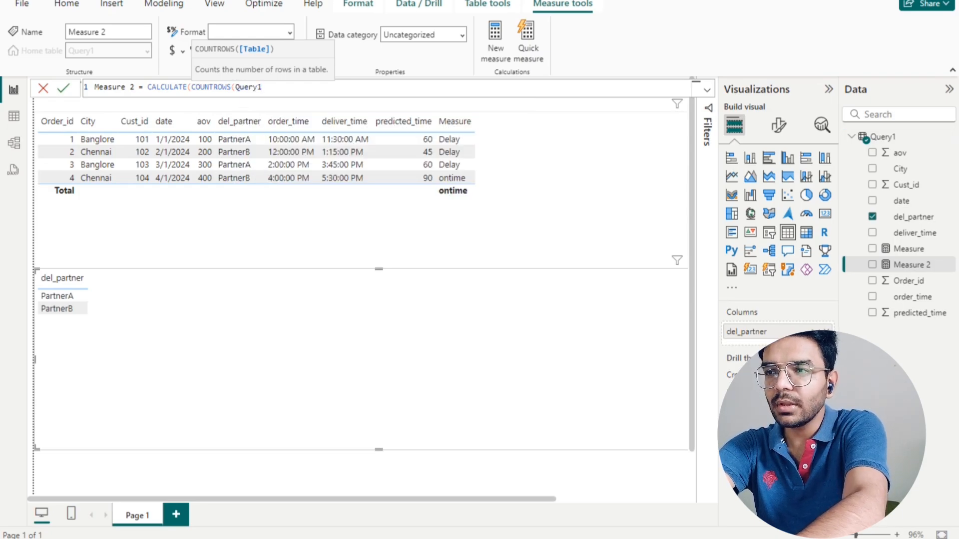
Step: Complete Measure 2 with a FILTER on Query1 where [Measure]="Delay", and add it to the del_partner table visual
type("),filter")
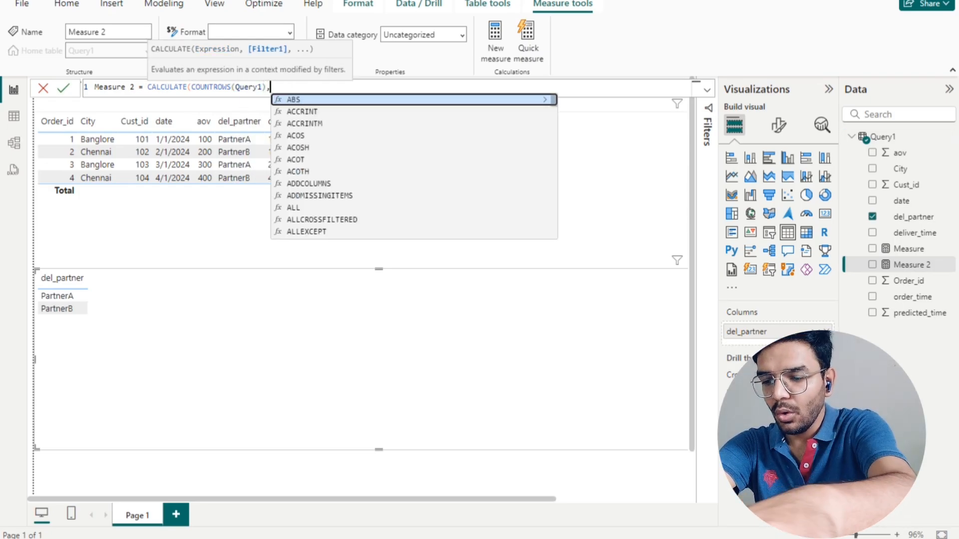
key("Tab")
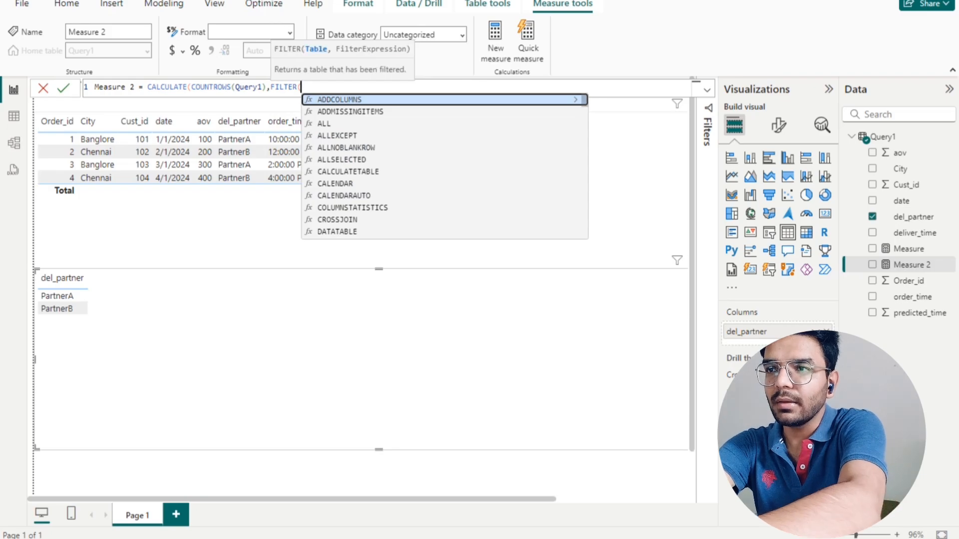
type("q")
key("Tab")
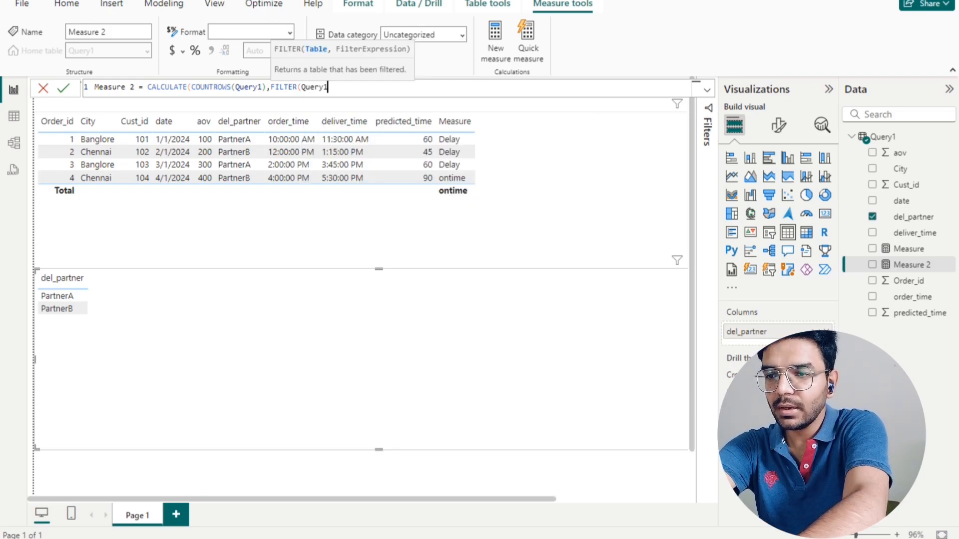
type(", [Measure]")
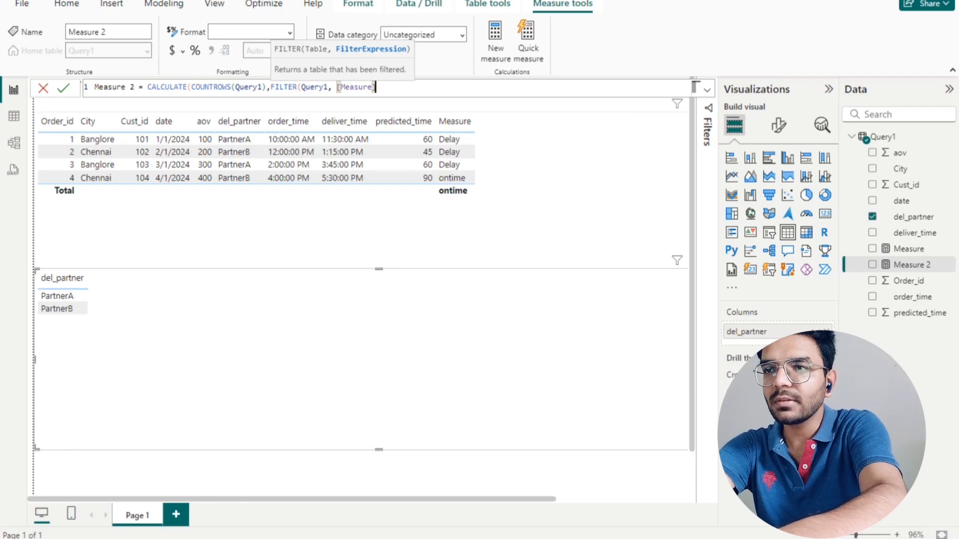
type("=\"")
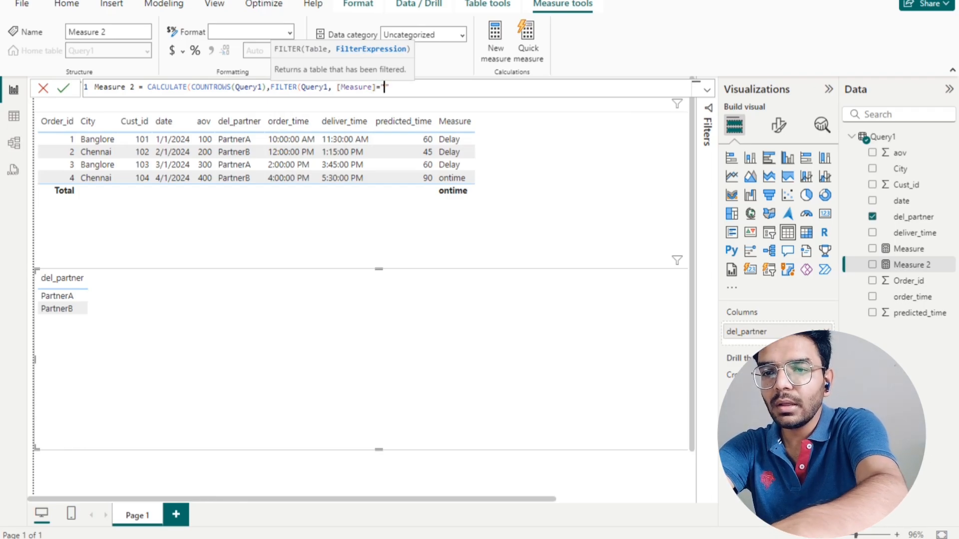
type("Delay\"")
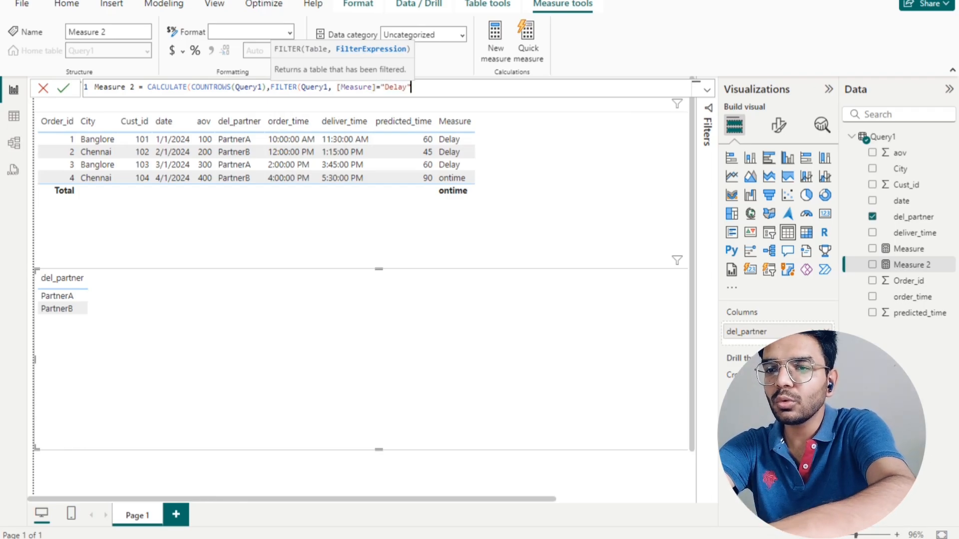
type("))")
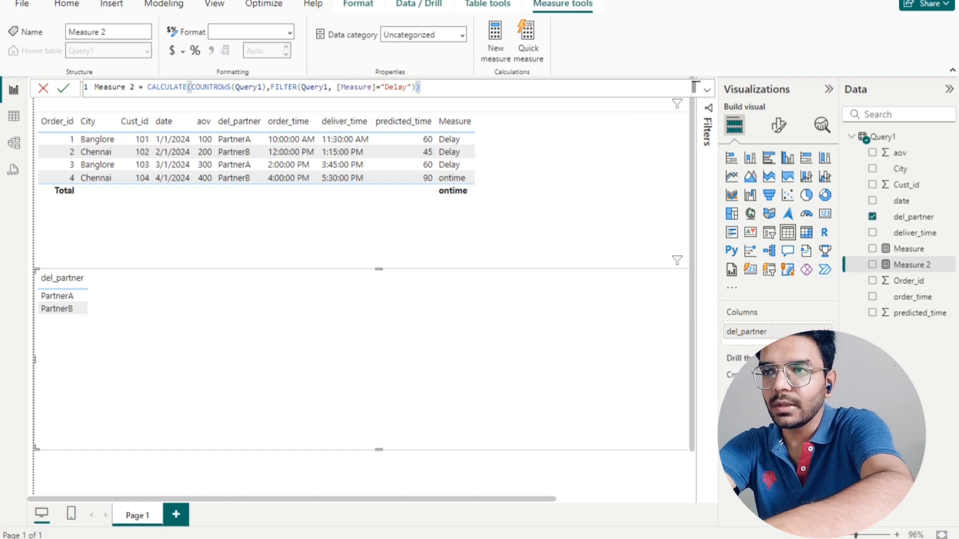
key("Return")
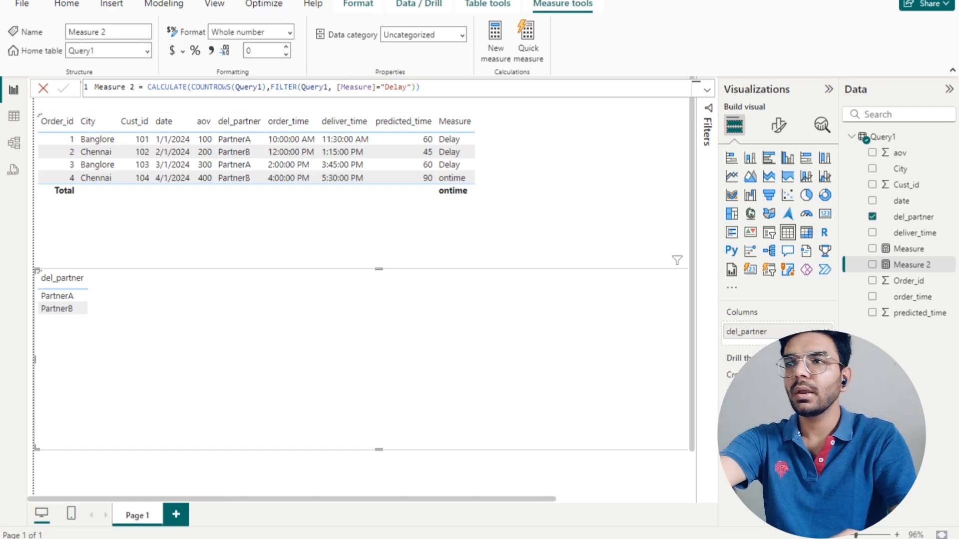
left_click_drag(912, 265, 328, 330)
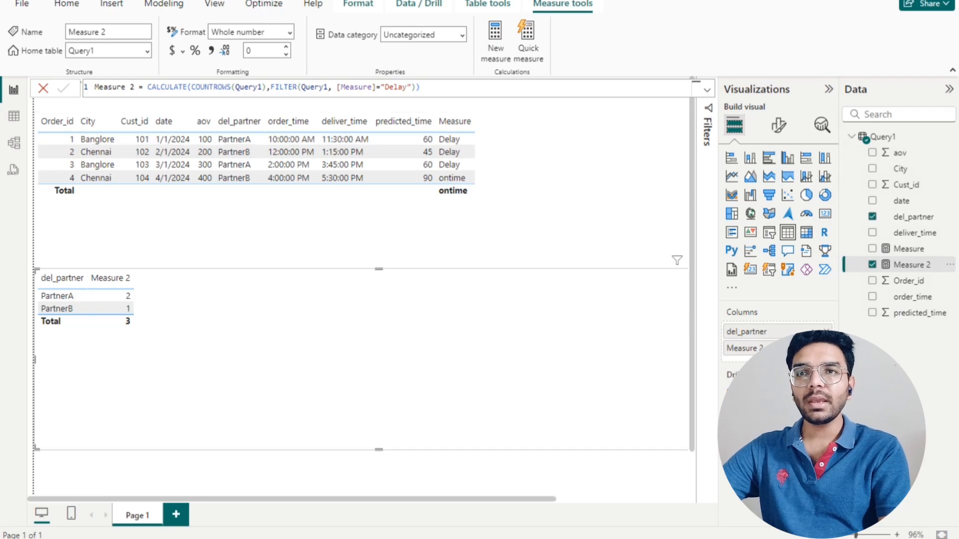
Step: Create another measure in Query1 named time_diff and begin its formula with the DATEDIFF function
left_click(909, 249)
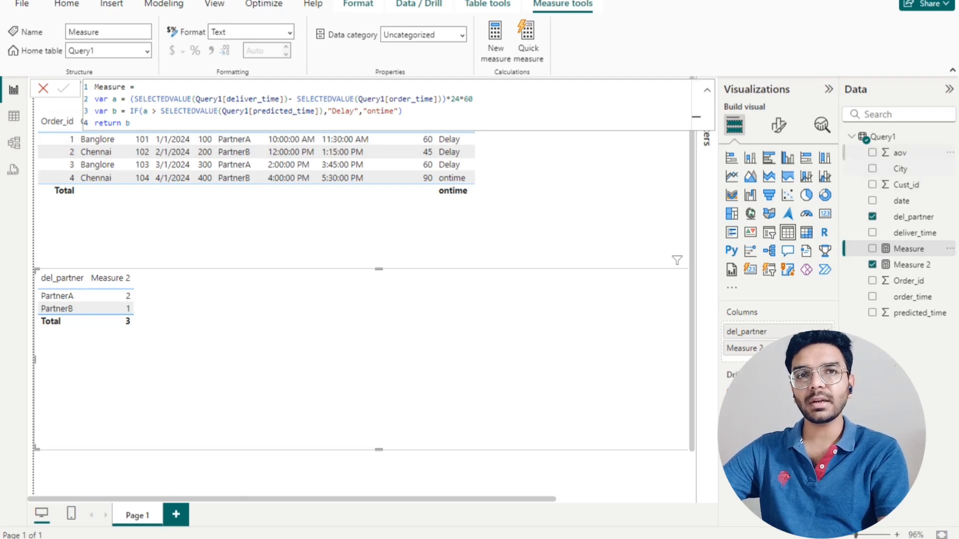
left_click(883, 137)
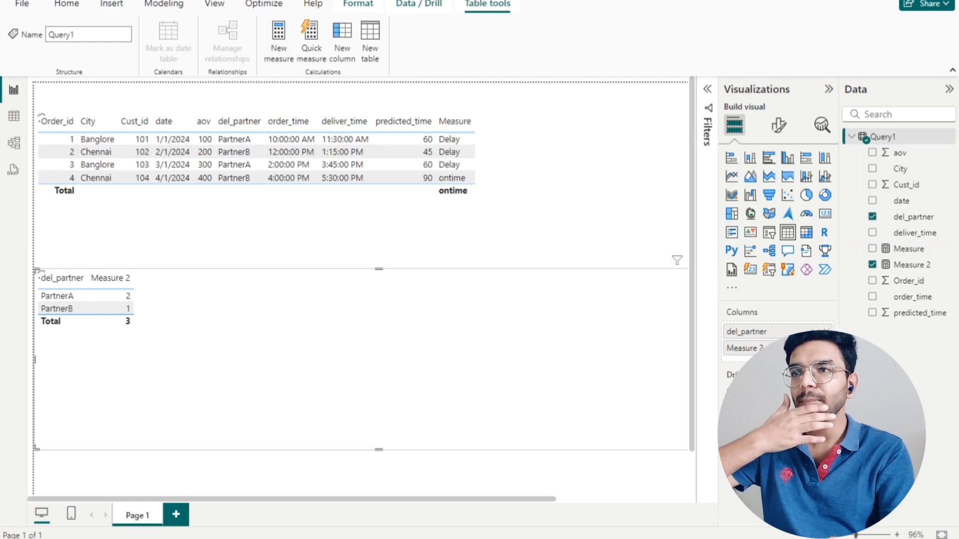
left_click(279, 42)
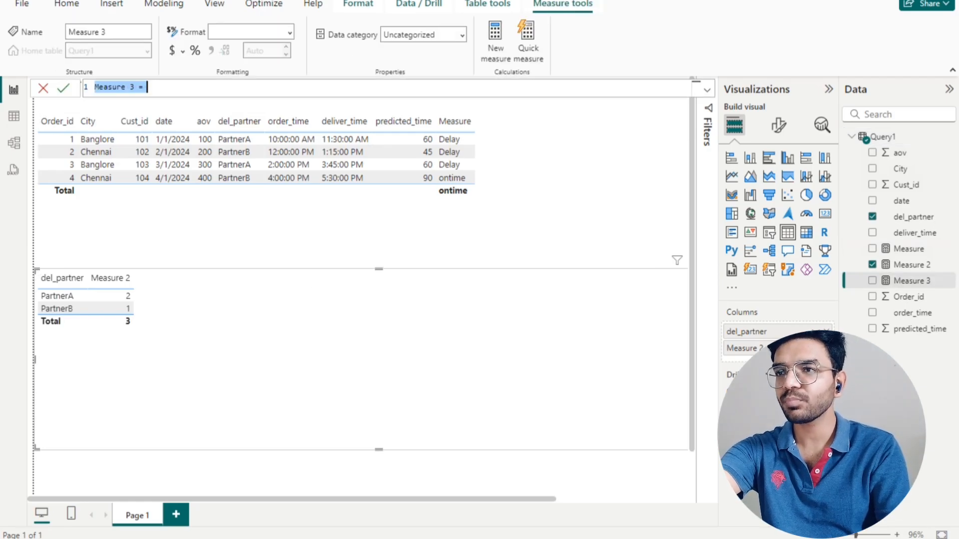
type("time_diff =")
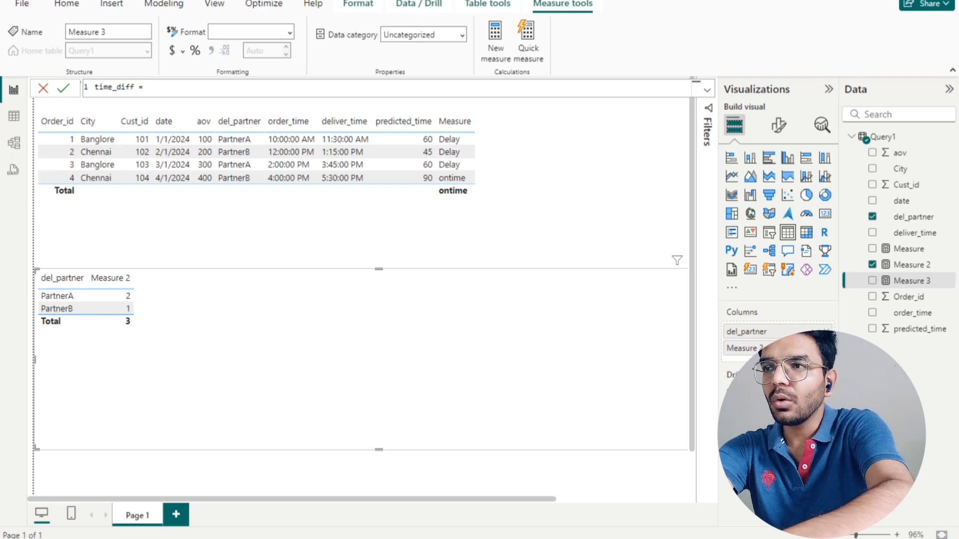
type(" date")
key("Down")
key("Down")
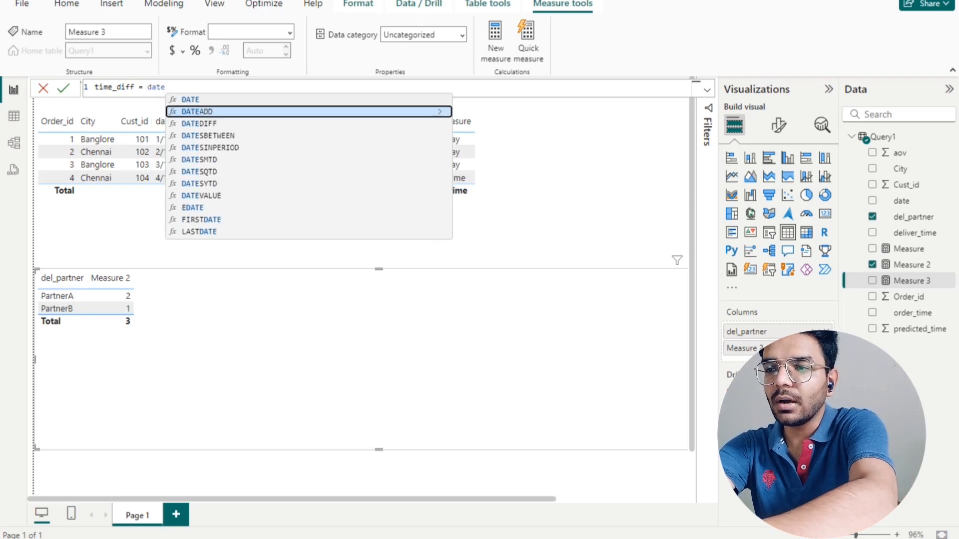
key("Tab")
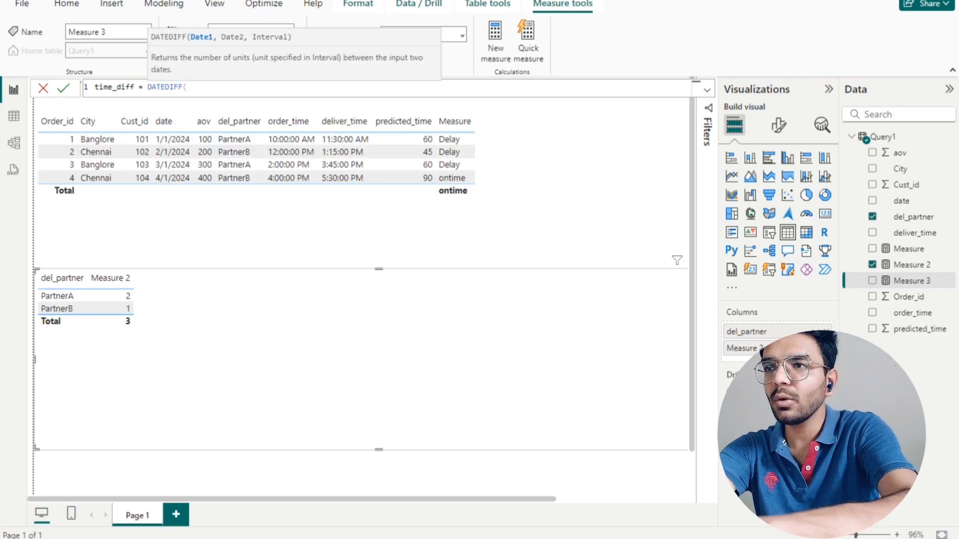
Step: Set the first date of DATEDIFF to SELECTEDVALUE(Query1[order_time])
type("sele")
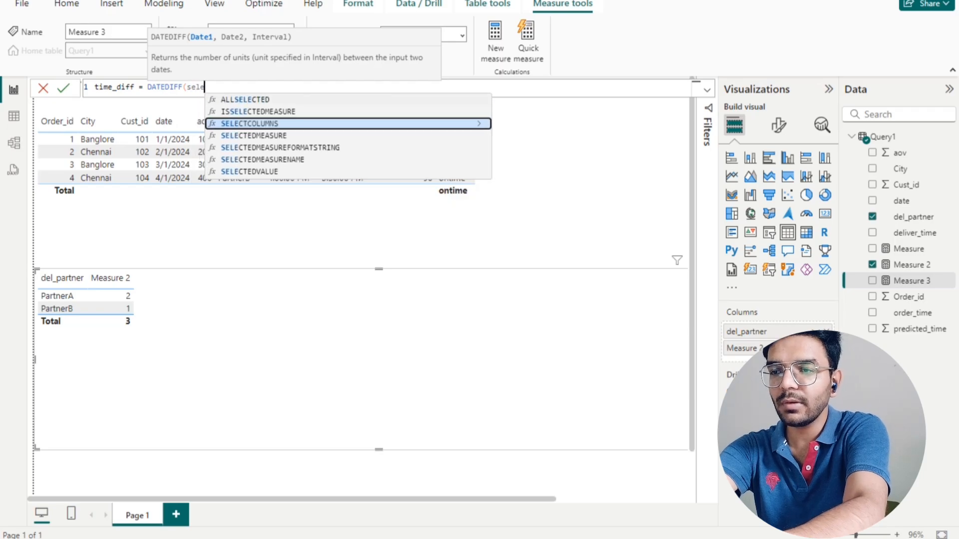
key("Down")
key("Down")
key("Down")
key("Down")
key("Tab")
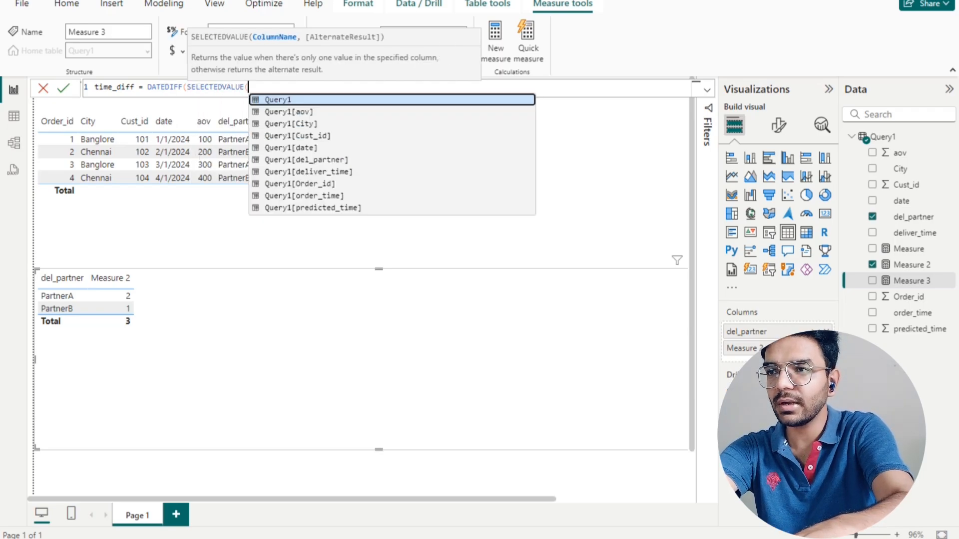
key("Down")
key("Down")
key("Down")
key("Down")
key("Down")
key("Down")
key("Down")
key("Down")
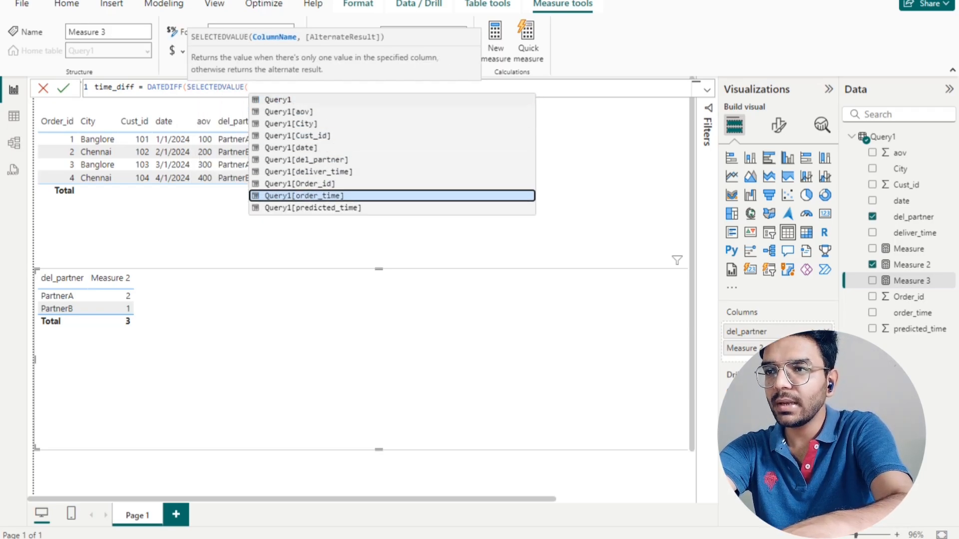
key("Tab")
type("),")
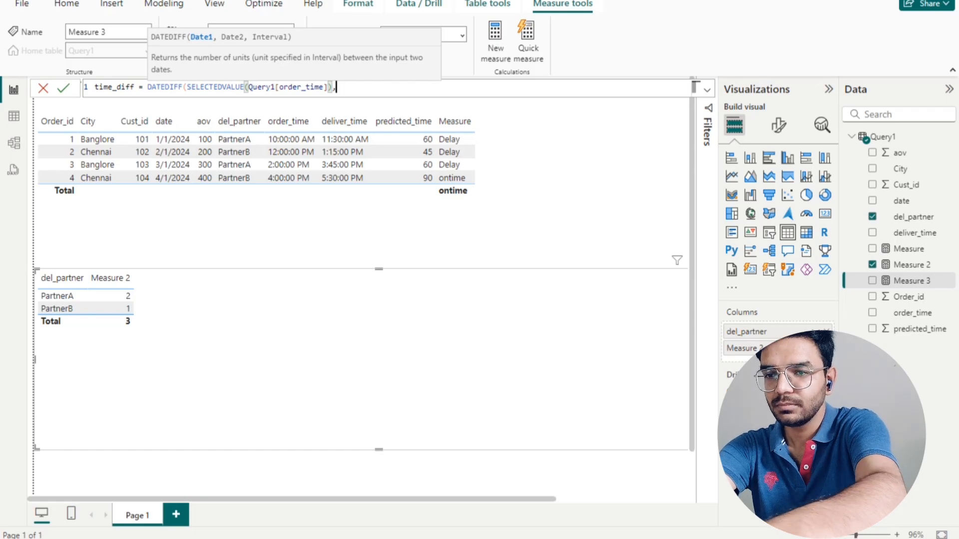
Step: Set the second date of DATEDIFF to SELECTEDVALUE(Query1[deliver_time])
type("sele")
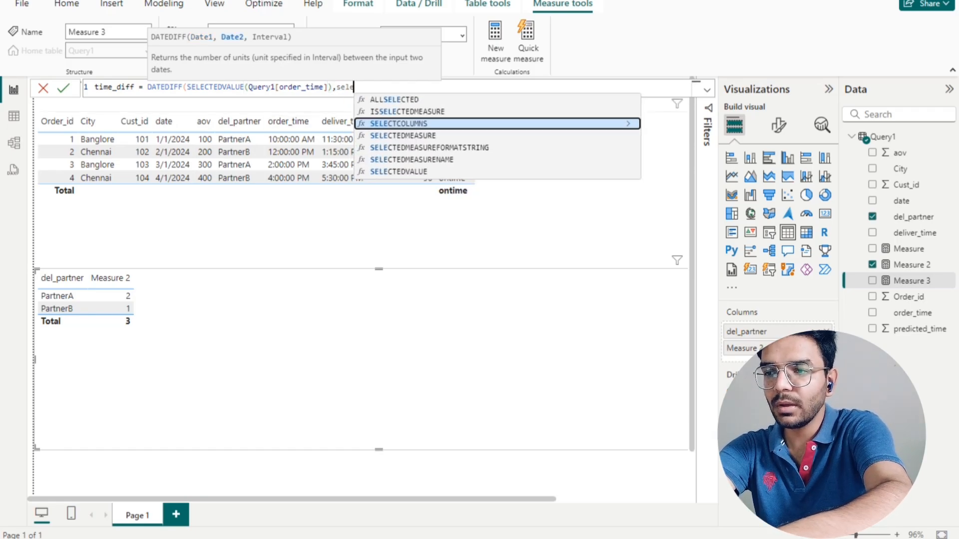
key("Down")
key("Down")
key("Down")
key("Down")
key("Tab")
key("Down")
key("Down")
key("Down")
key("Down")
key("Down")
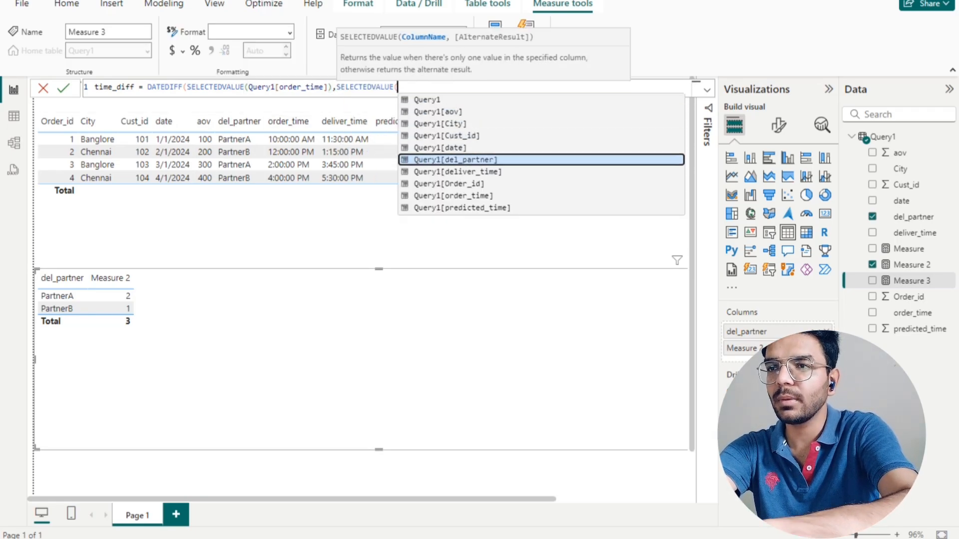
key("Down")
key("Tab")
type("),")
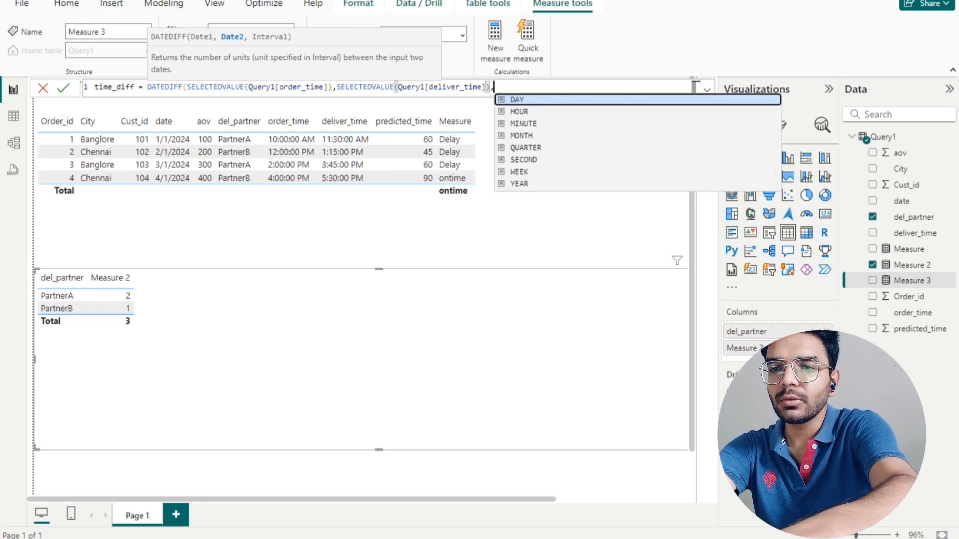
Step: Finish the time_diff measure with the MINUTE interval and add it to the order table visual
type("min")
key("Tab")
type(")")
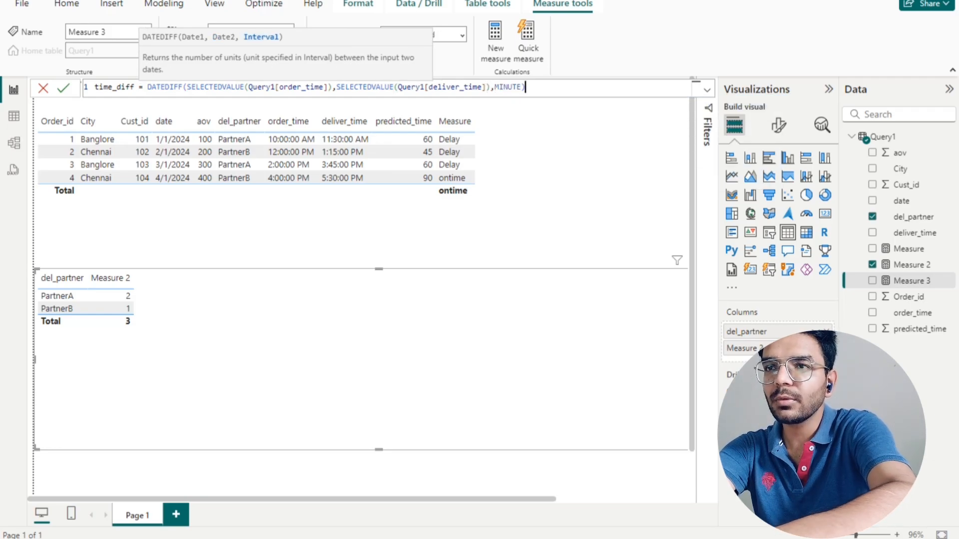
key("Return")
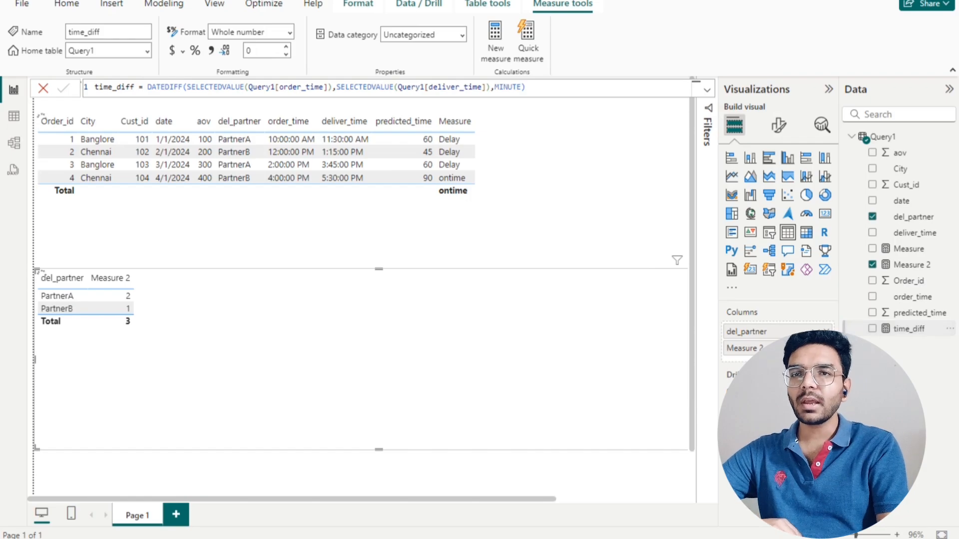
left_click_drag(908, 328, 590, 165)
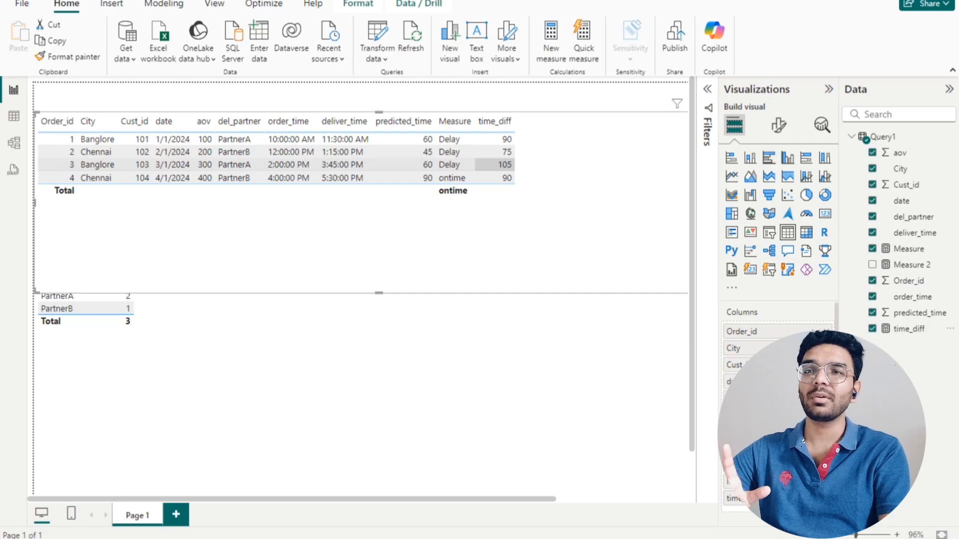
Step: Compare the formula of the time_diff measure with the variables used in the original Measure
left_click(909, 249)
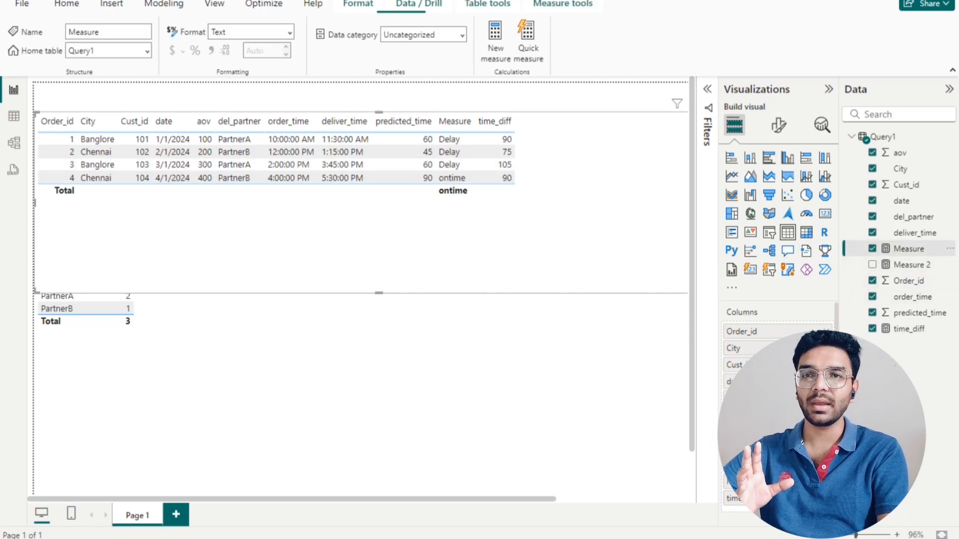
left_click(909, 328)
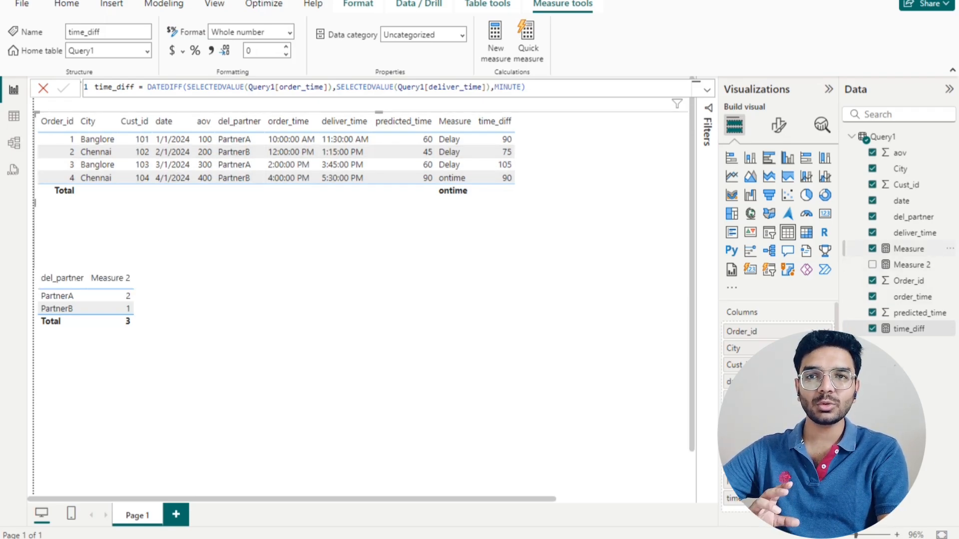
left_click(909, 249)
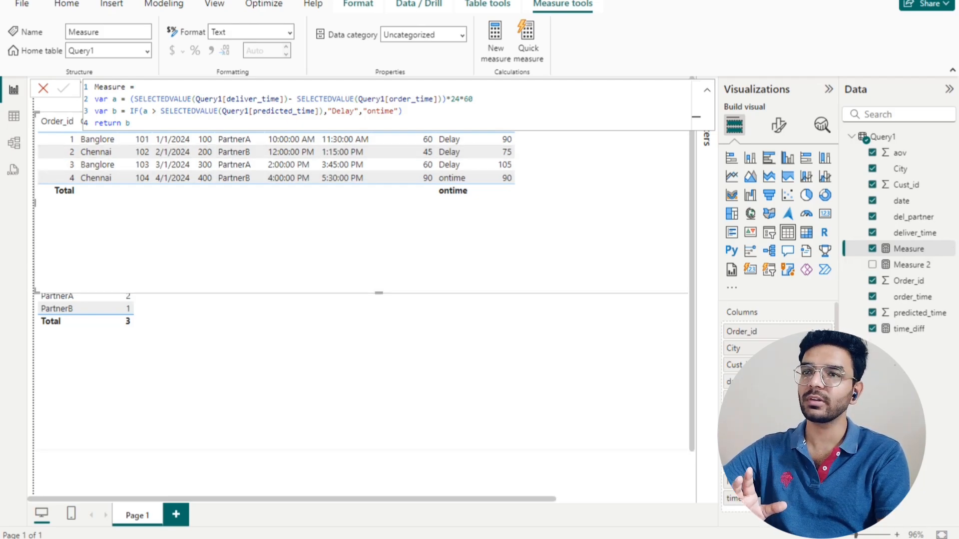
Step: Switch to the browser to view the Swiggy SQL interview question video on YouTube, and return to the Power BI report
left_click(300, 357)
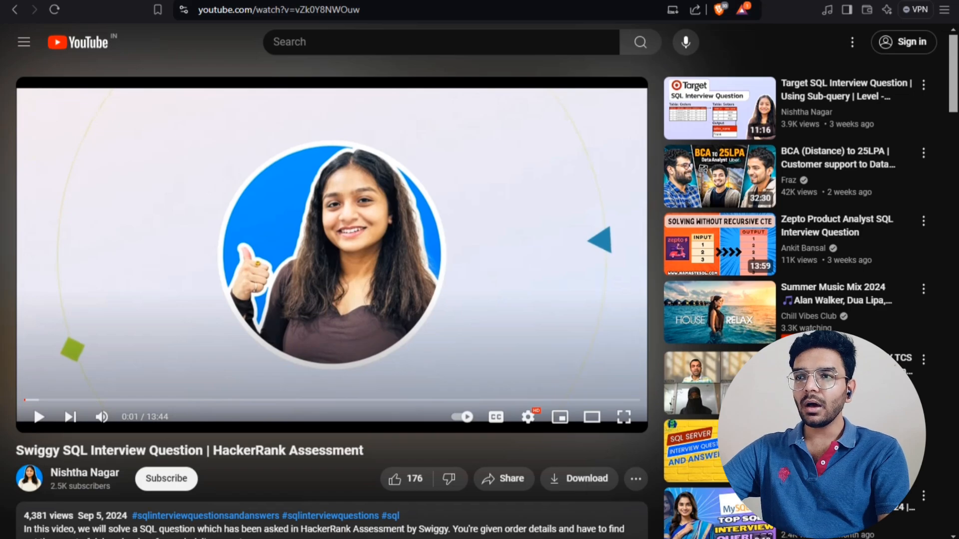
key("alt+Left")
scroll(279, 289, "up", 3)
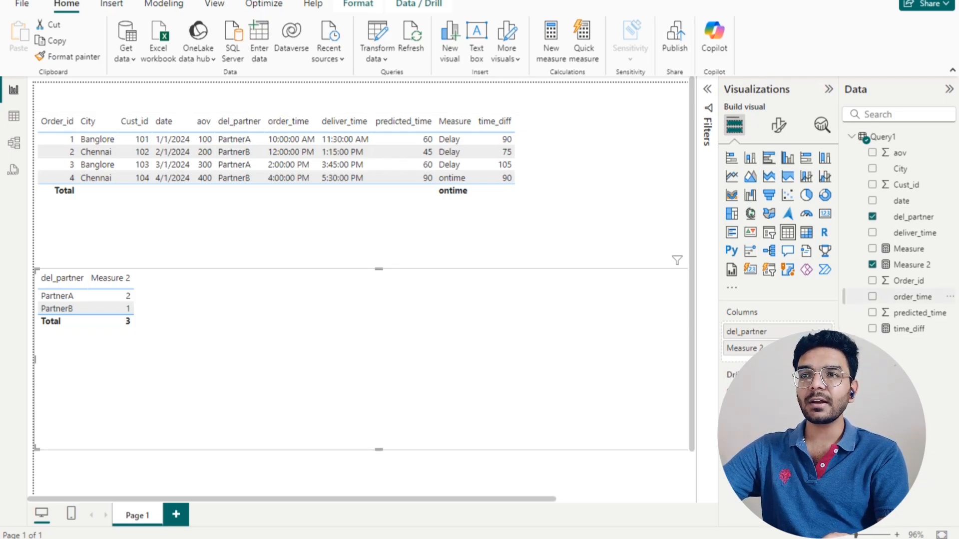
Step: Review the time_diff formula and the Delay/ontime Measure formula once more
left_click(909, 328)
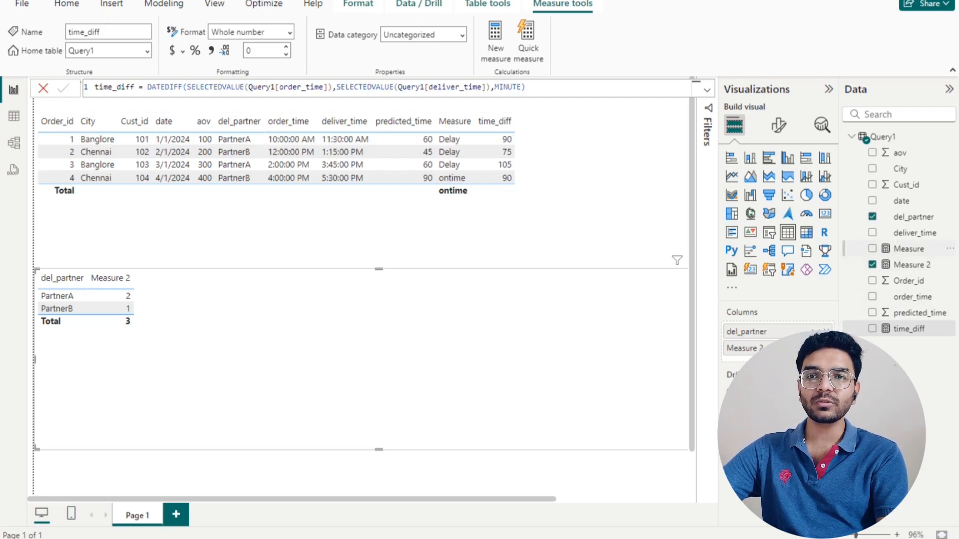
left_click(909, 249)
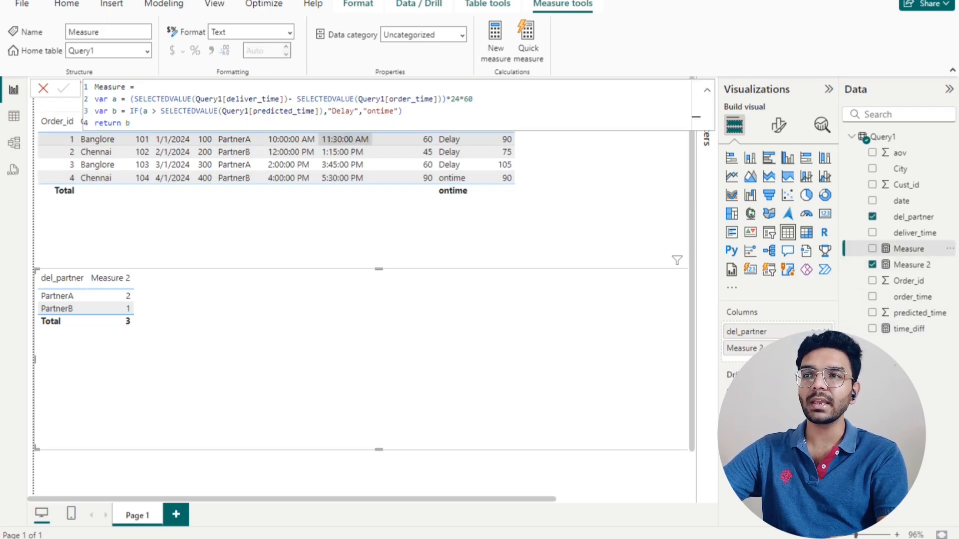